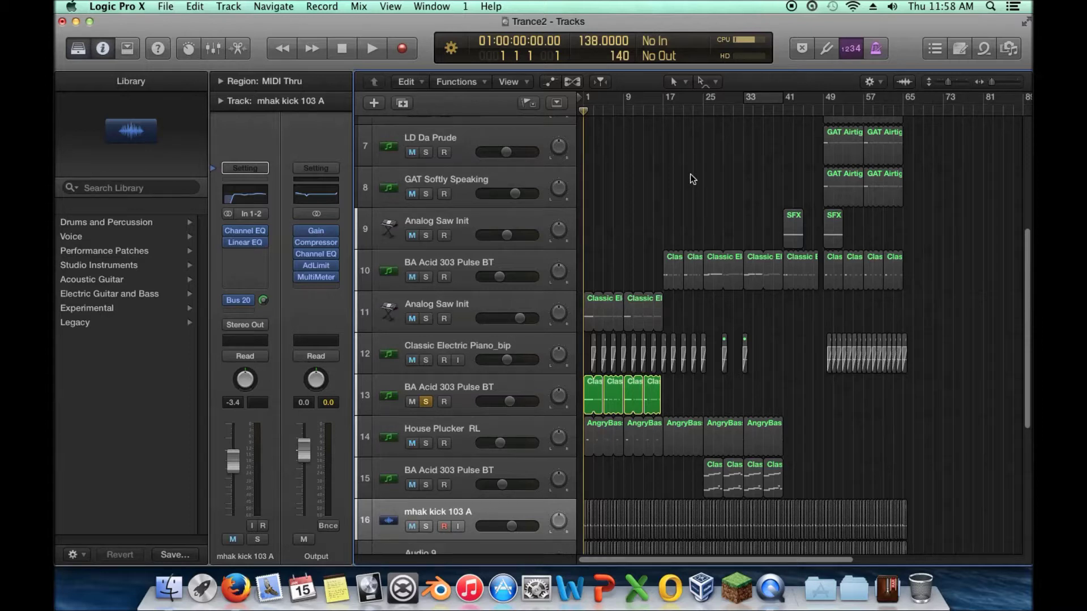
Scroll the Tracks area down to reveal tracks 17–18, Audio 9 and edm-clap-49
scroll(684, 304, "down", 3)
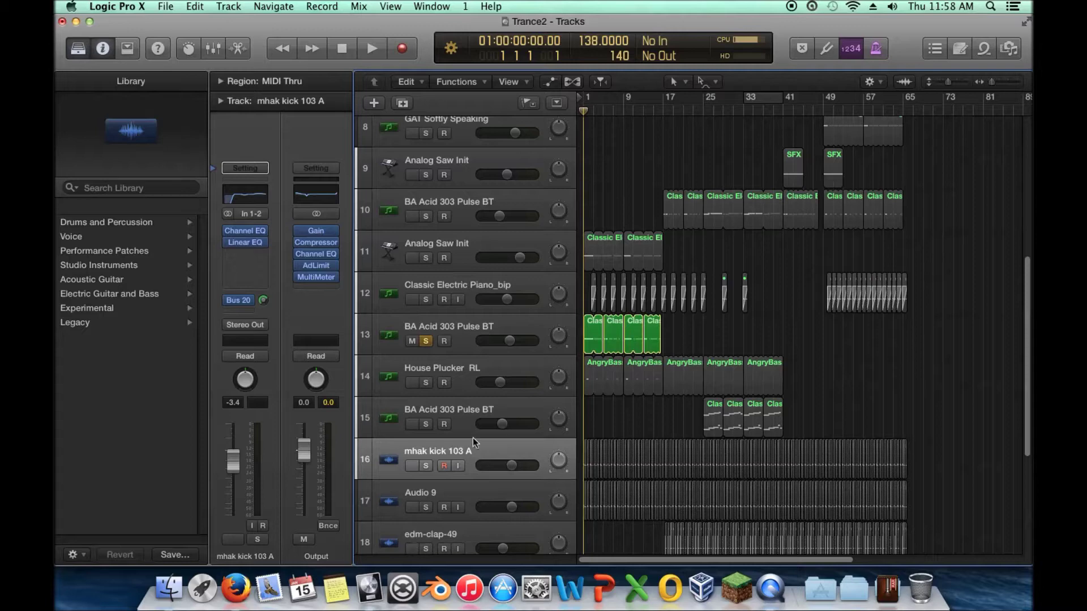
Select the BA Acid 303 Pulse BT track, enlarge the track rows, and audition it soloed
left_click(388, 345)
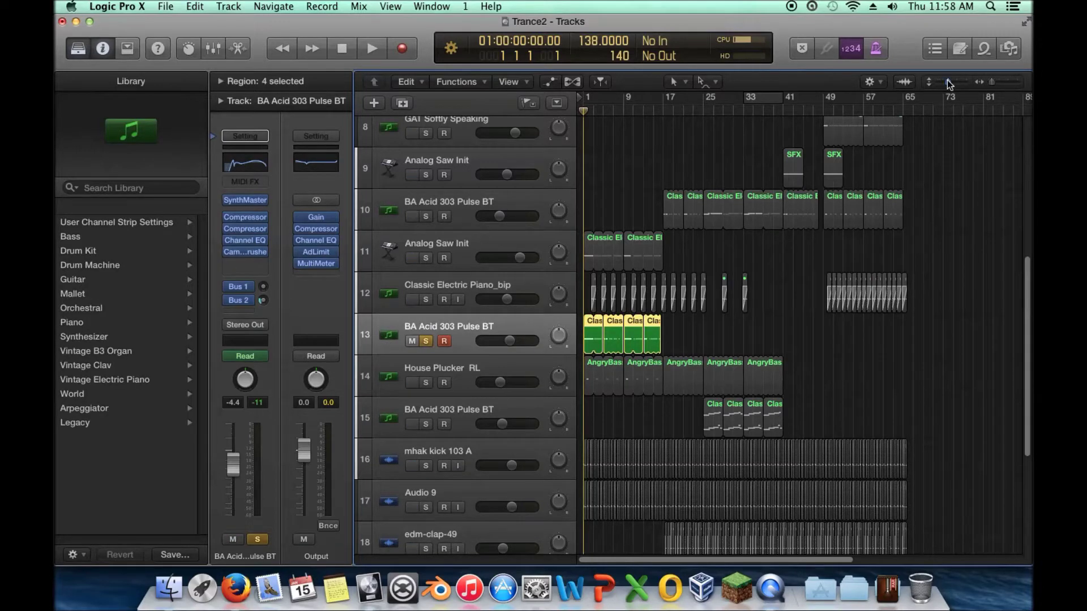
left_click_drag(949, 82, 997, 84)
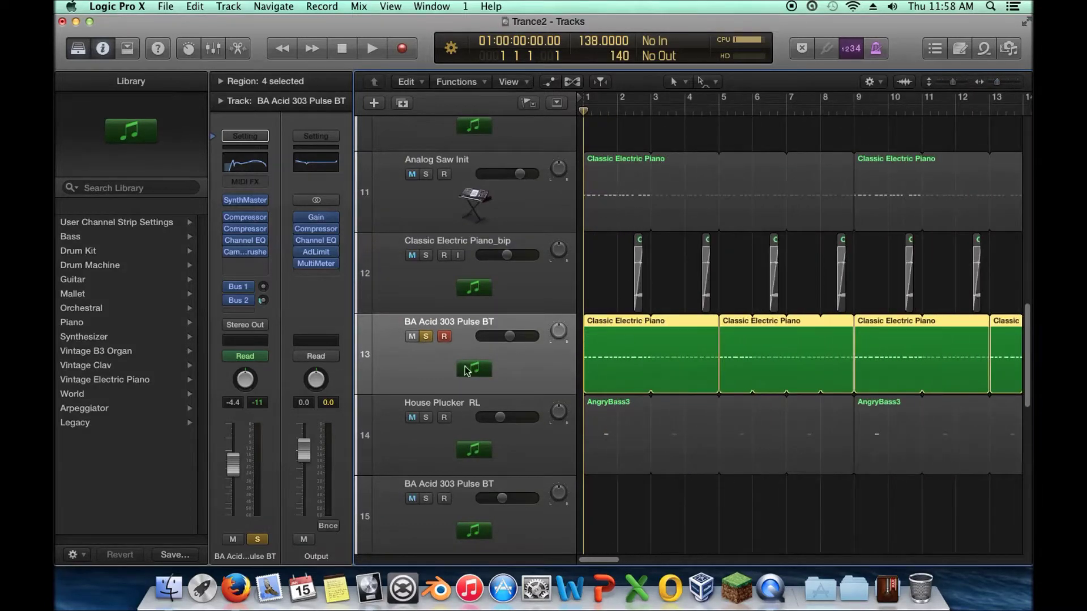
key("space")
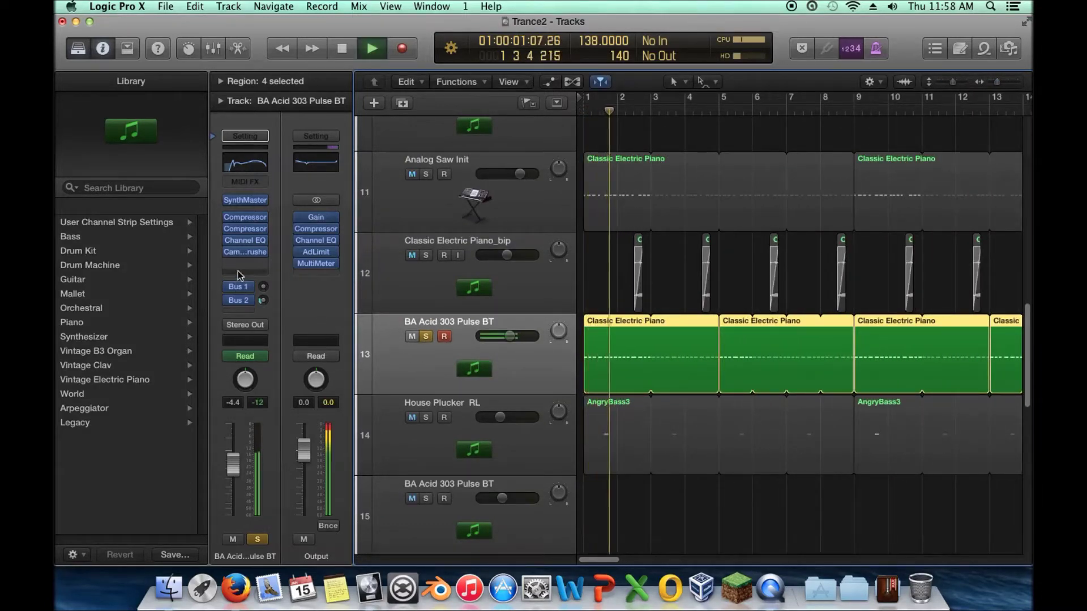
key("space")
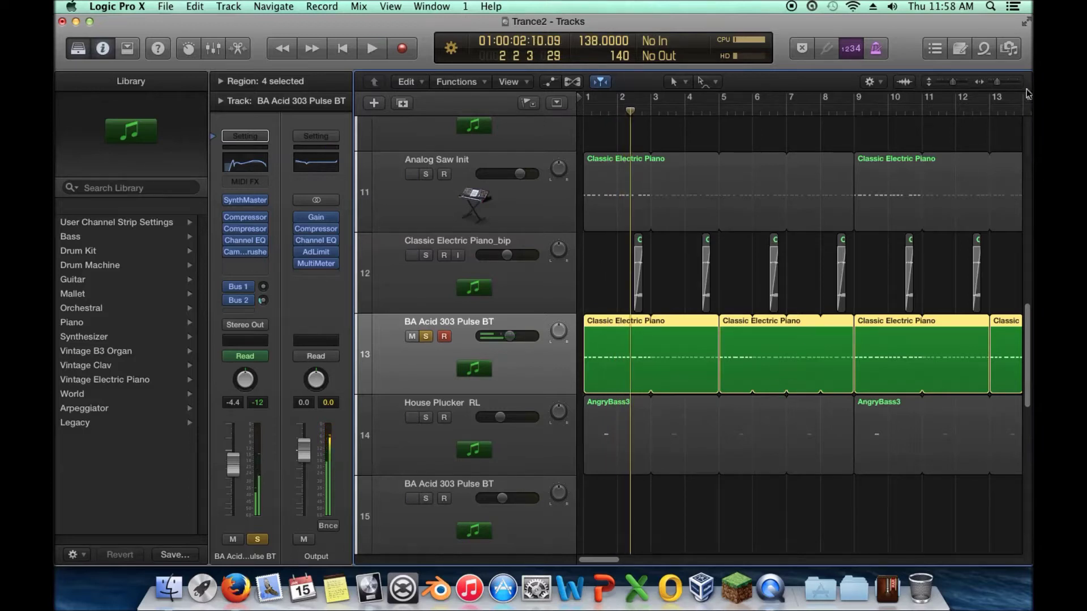
key("Return")
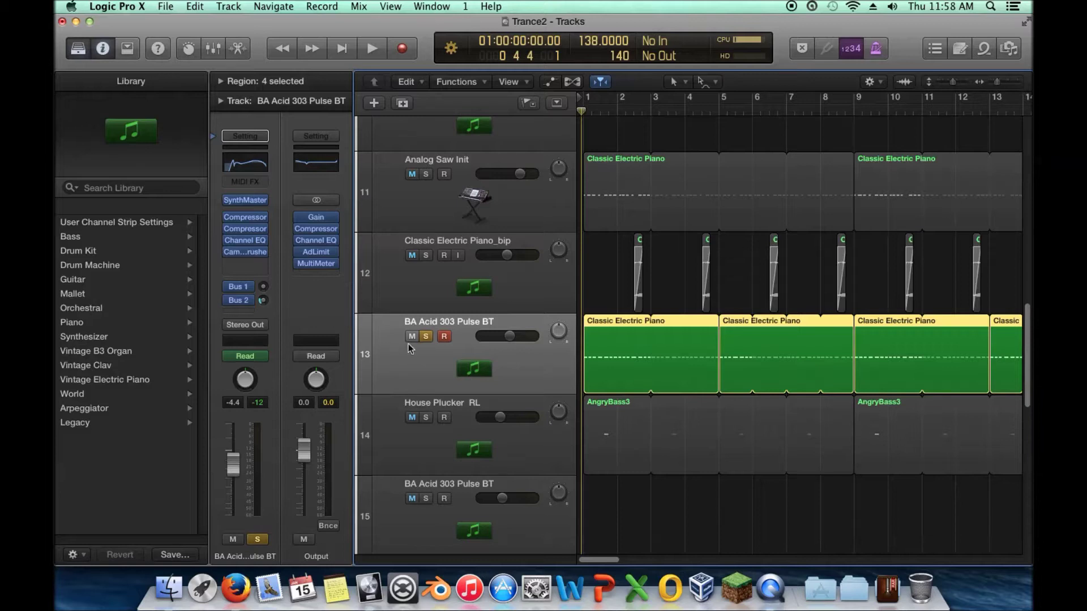
Unsolo the acid bass, play the full mix, then select all regions and drag them later
left_click(425, 337)
key("space")
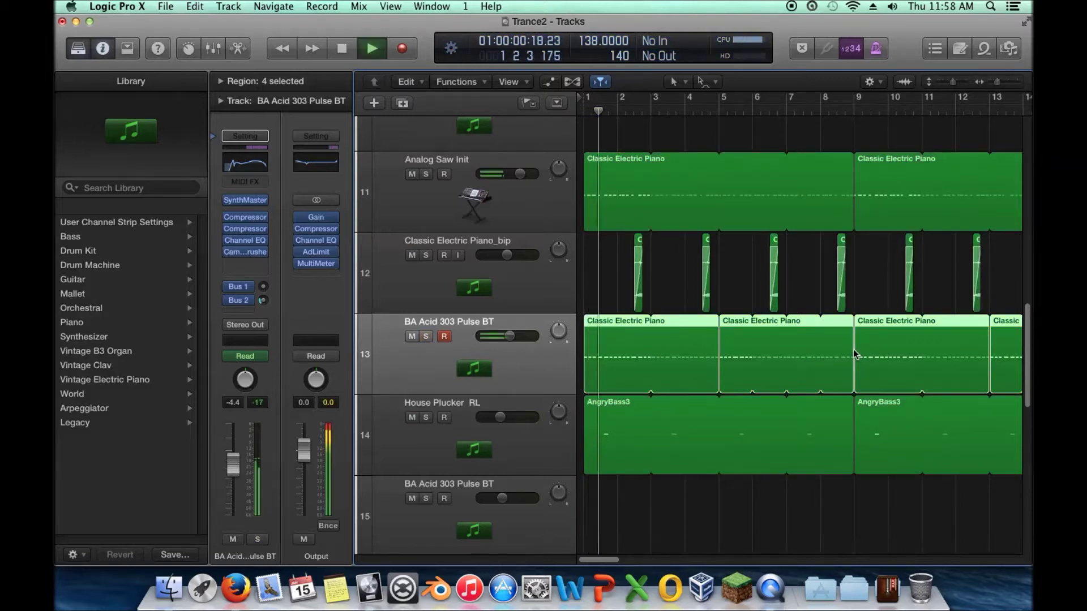
left_click_drag(994, 83, 991, 83)
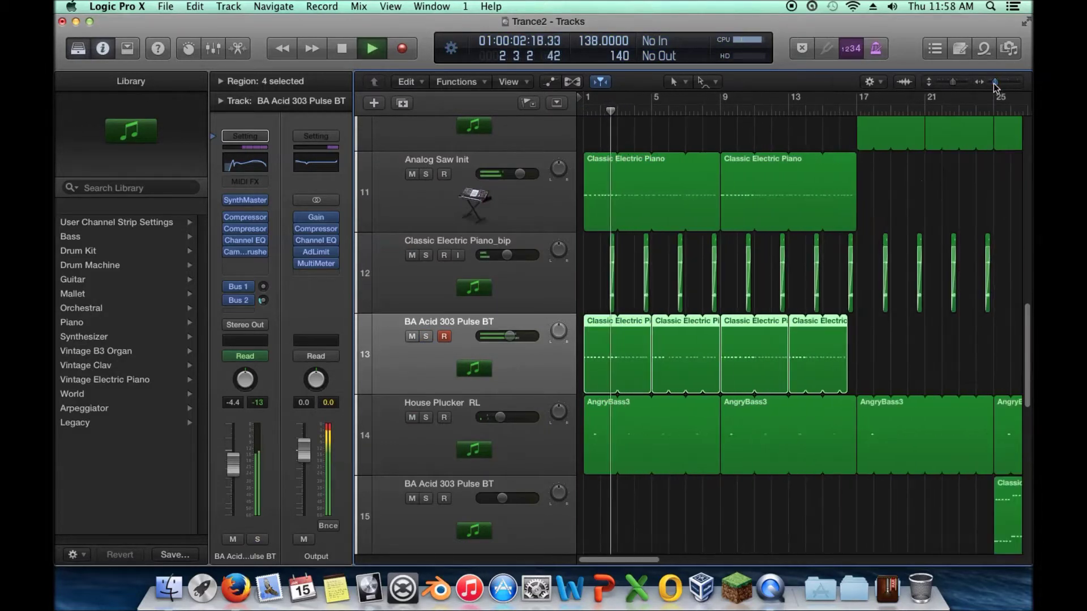
key("space")
key("super+a")
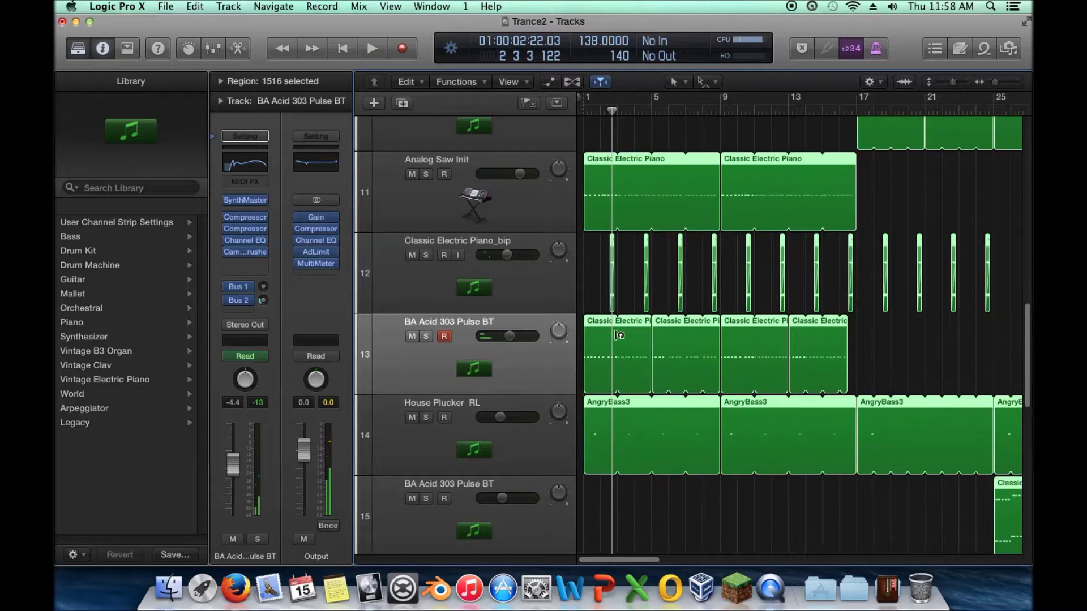
left_click_drag(688, 340, 864, 342)
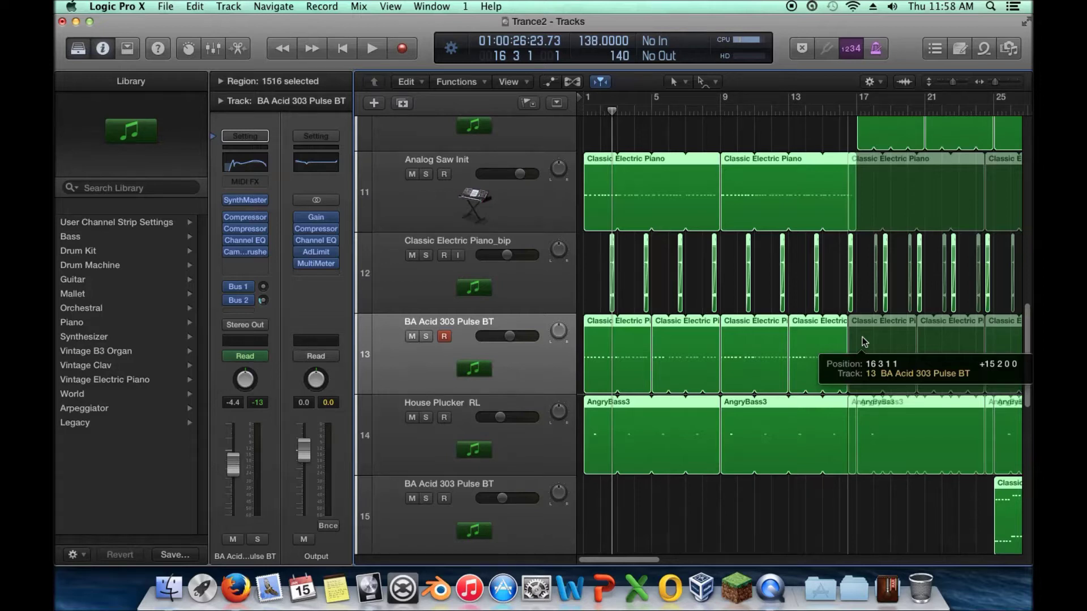
Drop all regions at bar 17, moving their automation with them
mouse_move(864, 342)
left_mouse_down()
mouse_move(889, 342)
mouse_move(875, 342)
left_mouse_up()
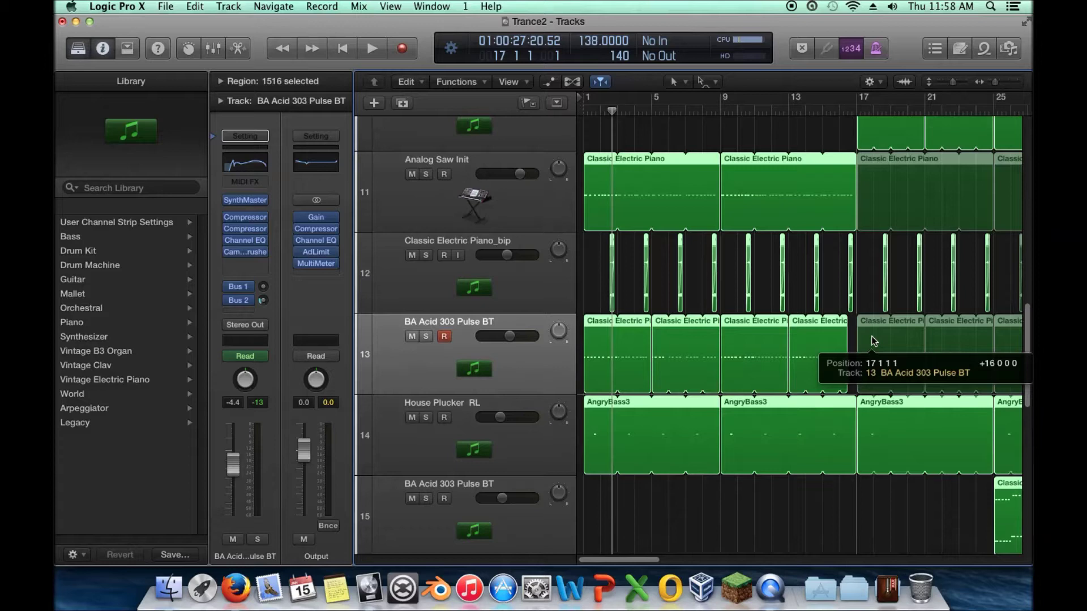
left_click_drag(871, 342, 872, 341)
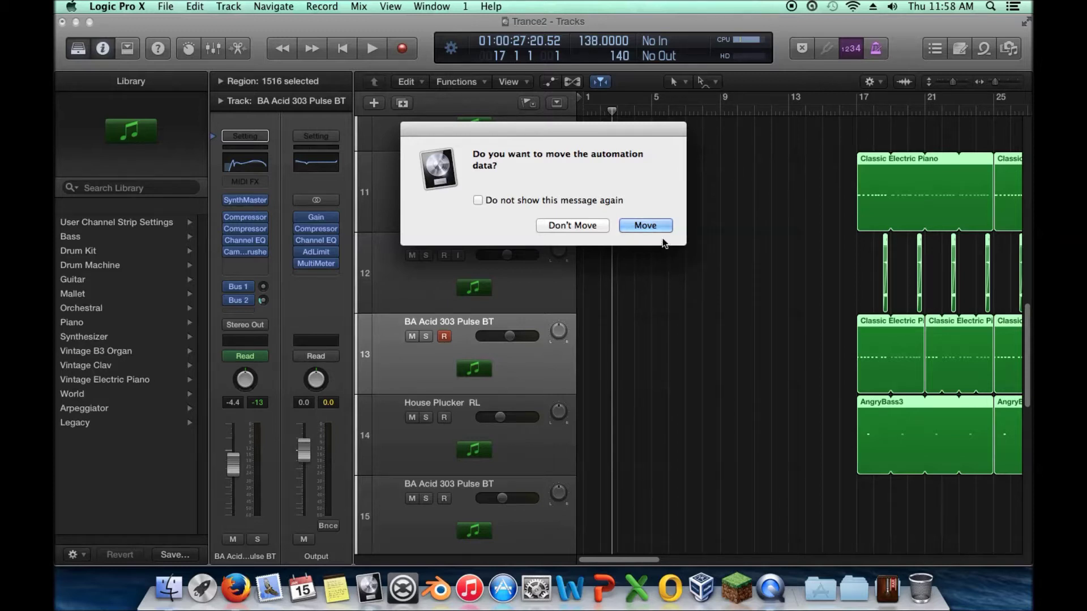
left_click(642, 225)
left_click(802, 315)
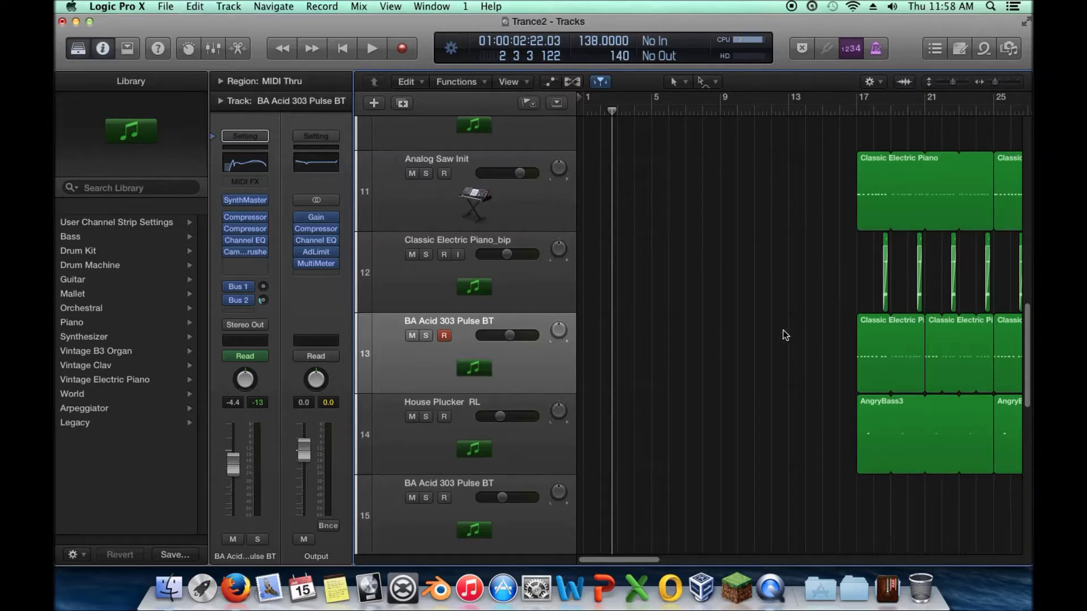
Copy the acid bass region to bar 1 without automation, then solo and play it
scroll(896, 332, "down", 1)
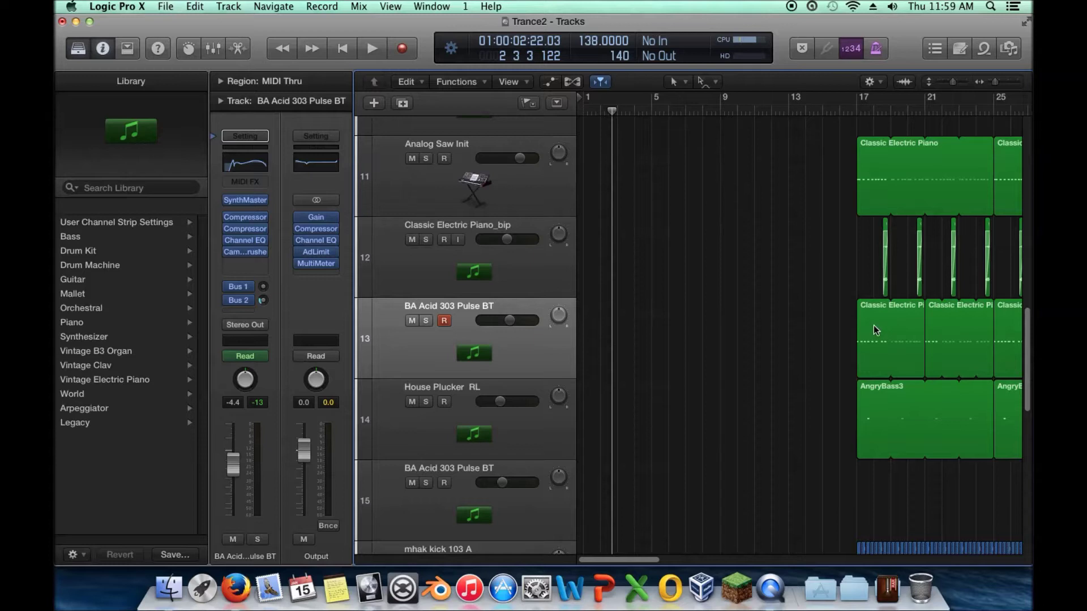
left_click_drag(875, 331, 602, 331)
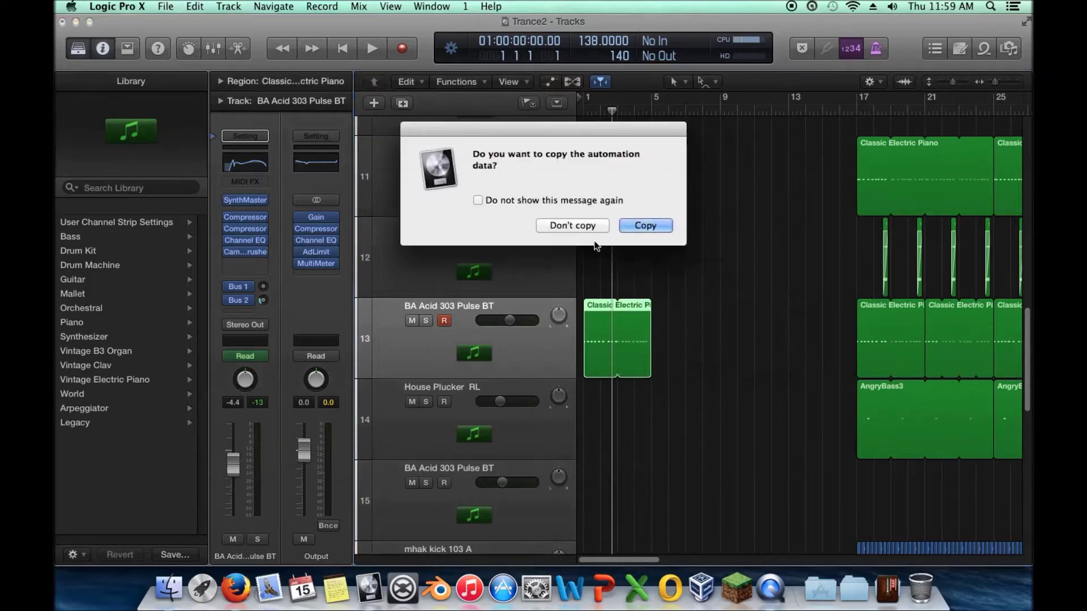
left_click(583, 227)
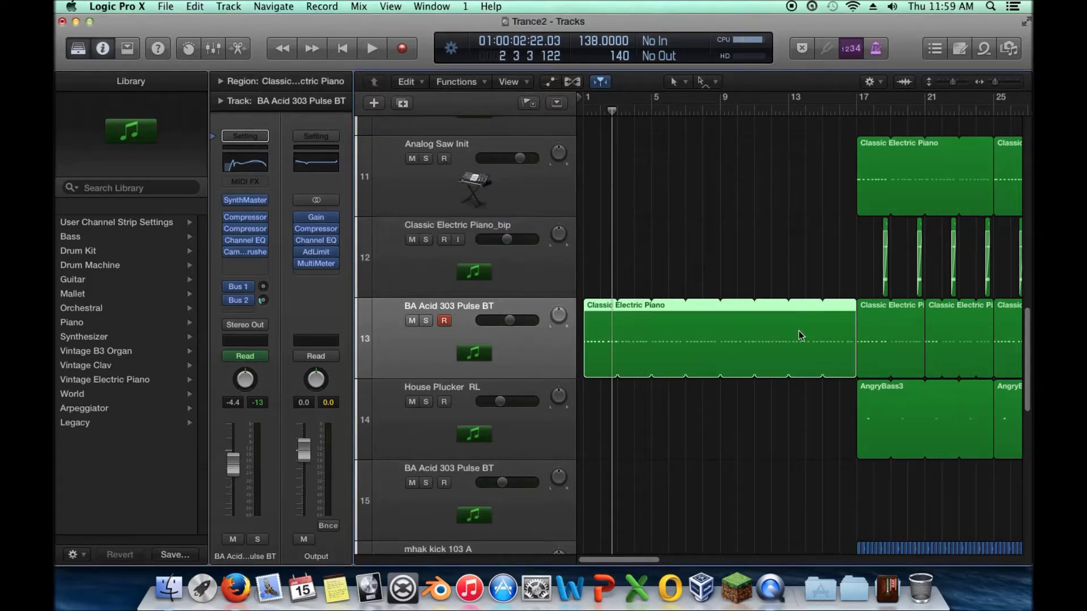
left_click(583, 107)
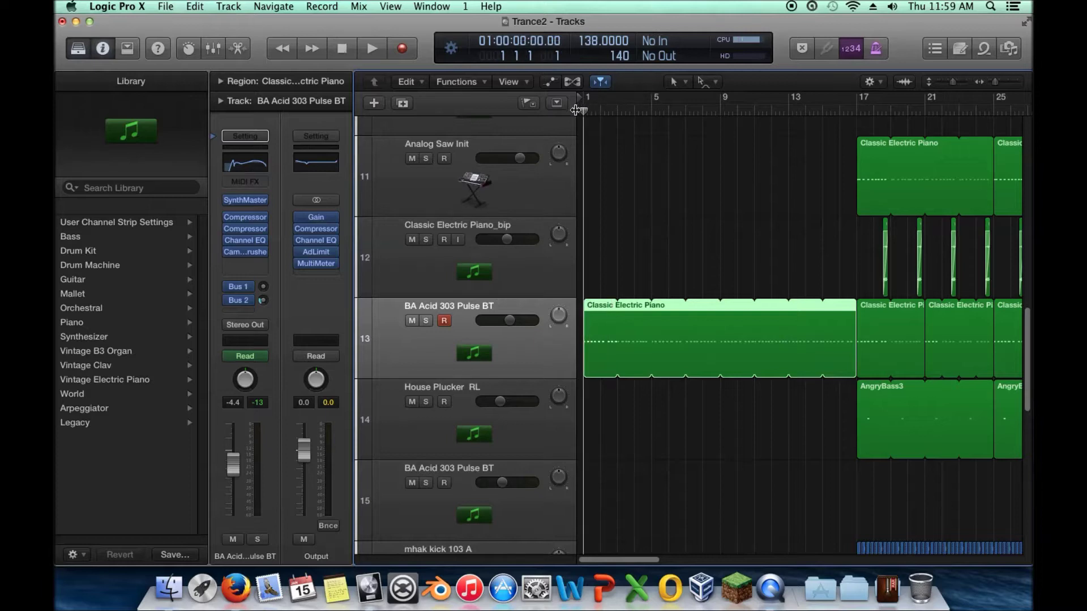
left_click(426, 323)
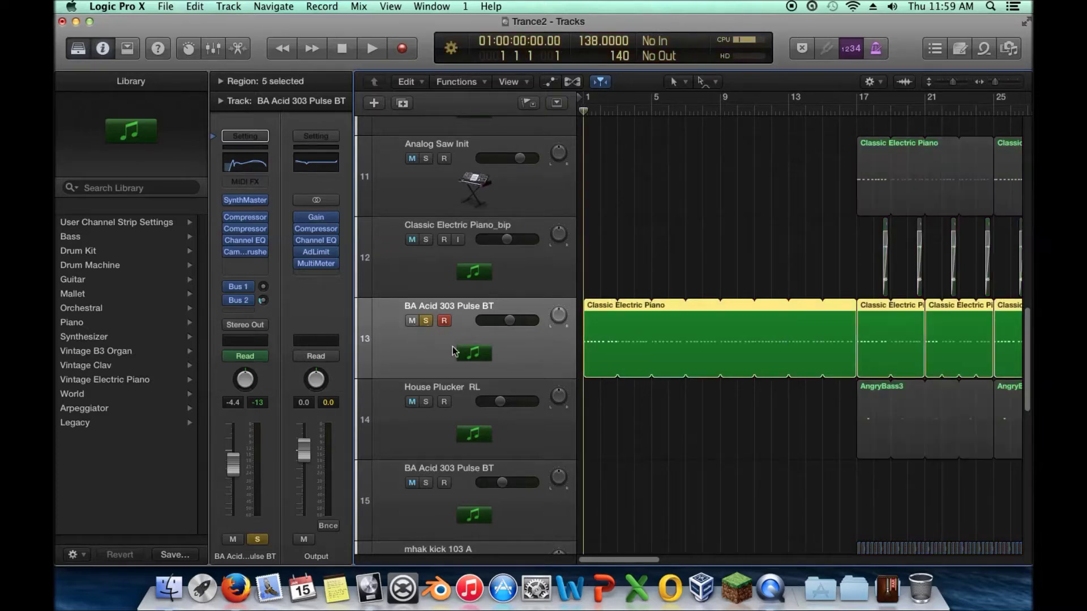
key("space")
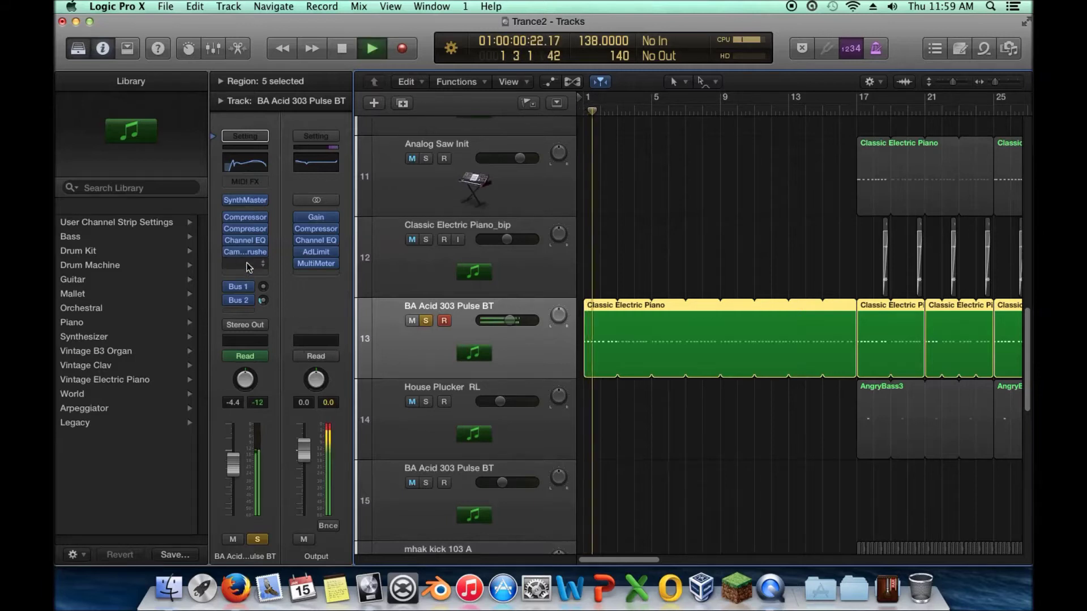
Insert a stereo AutoFilter on the acid bass channel
left_click(264, 265)
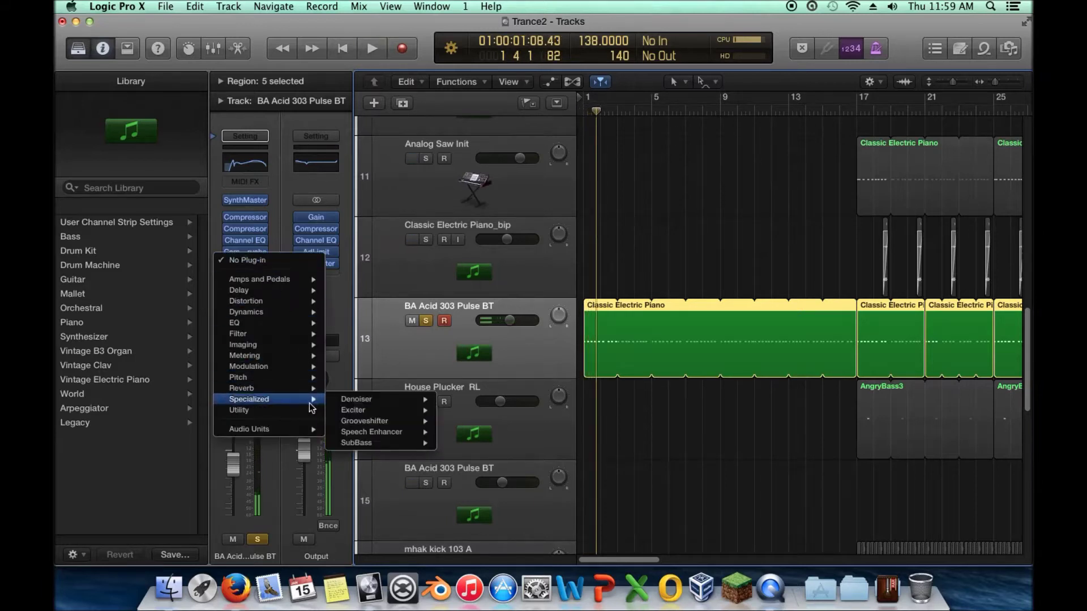
mouse_move(280, 415)
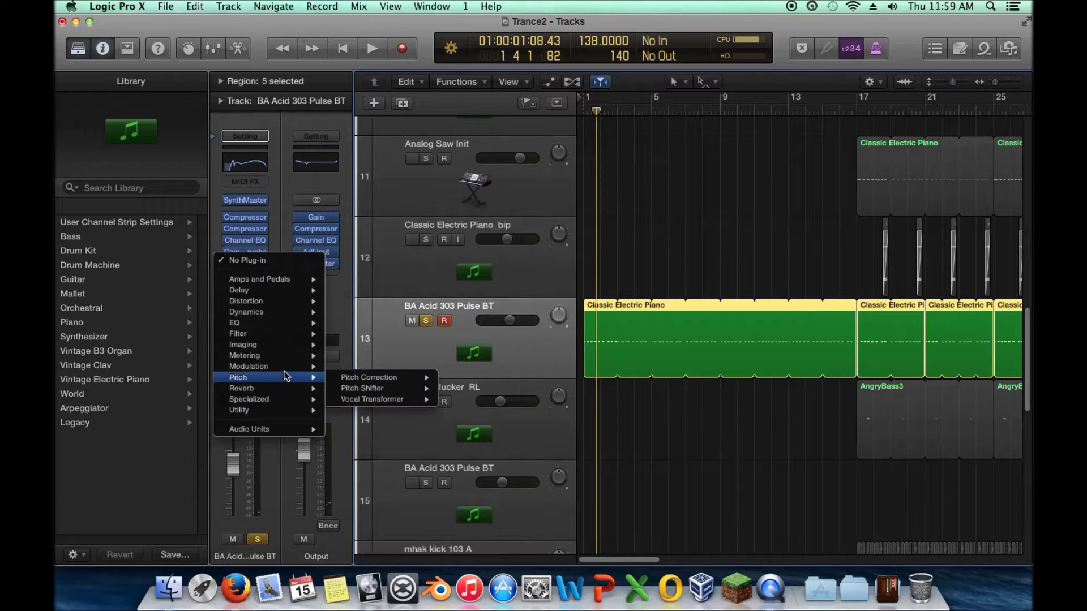
mouse_move(292, 327)
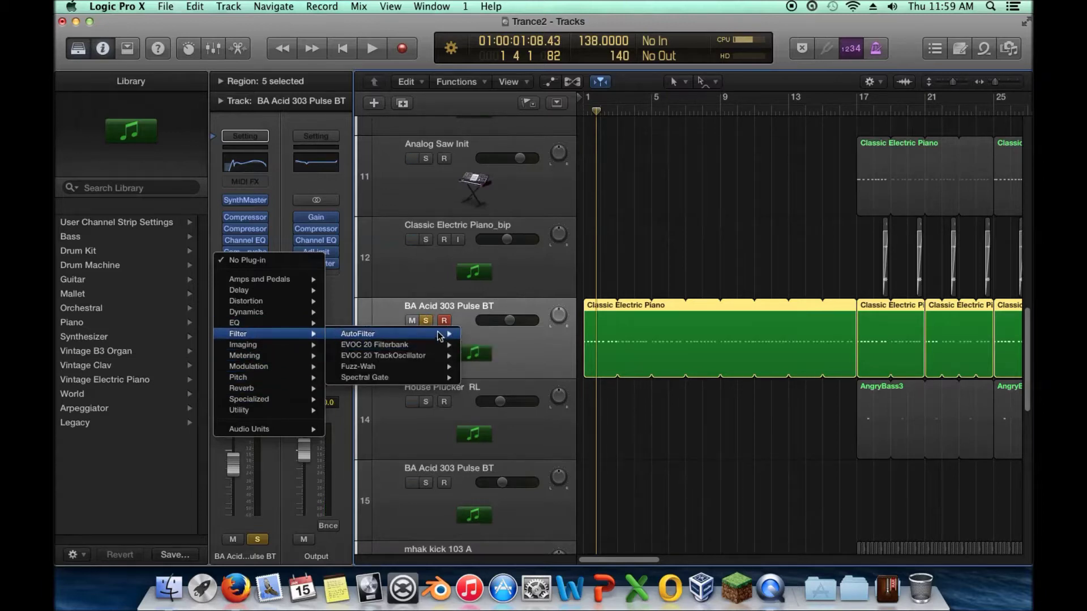
mouse_move(440, 334)
left_click(487, 334)
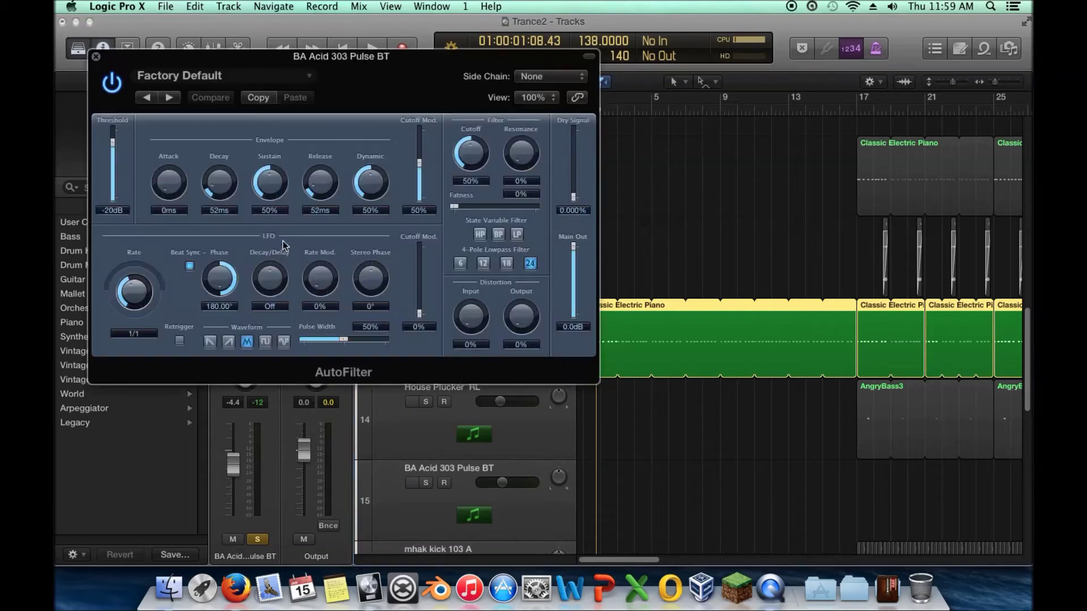
Audition the AutoFilter with the Always Rising Filter preset, then close its window
key("space")
left_click(169, 97)
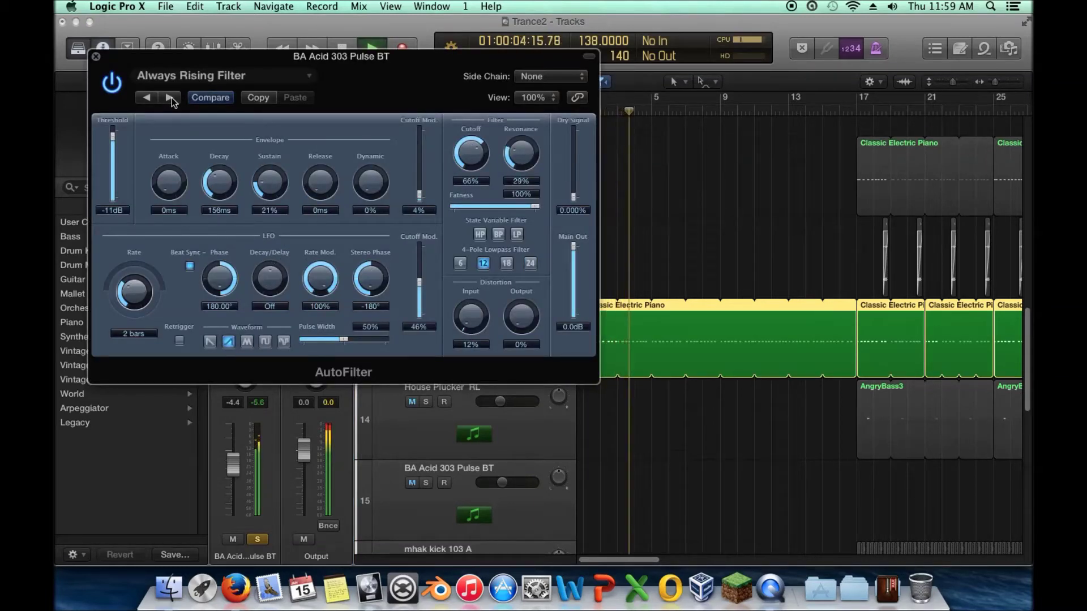
key("space")
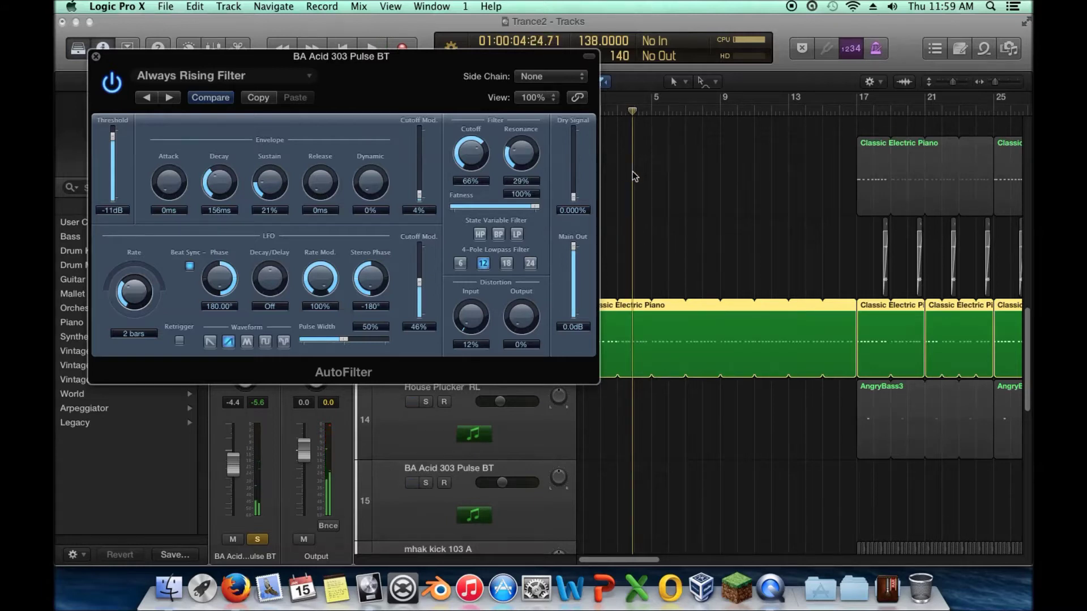
left_click(97, 56)
left_click(261, 264)
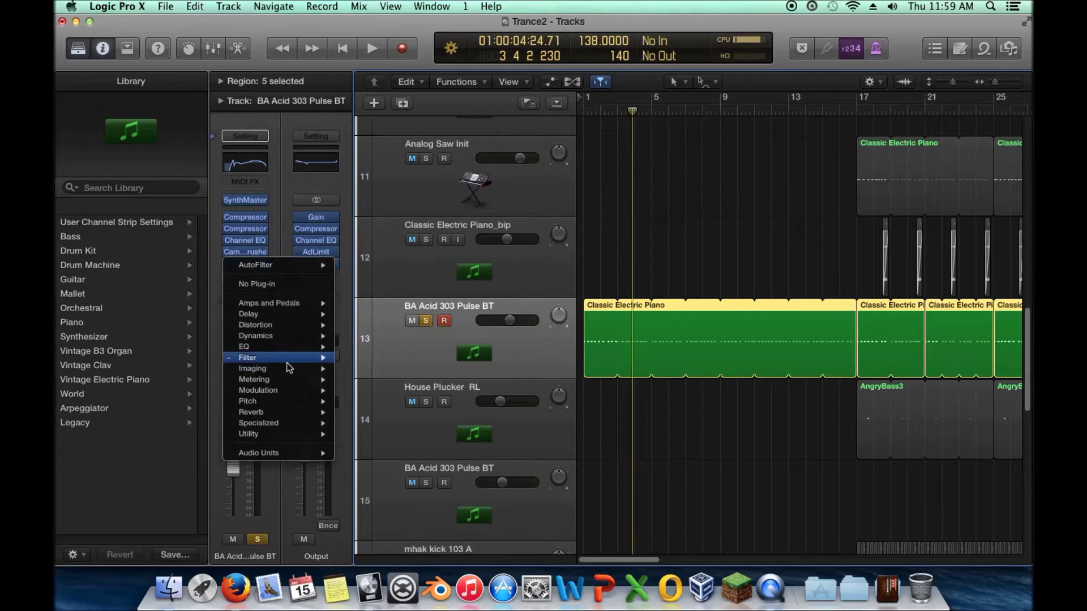
Replace the AutoFilter with a stereo EVOC 20 Filterbank and return the playhead to the start
mouse_move(291, 365)
mouse_move(432, 378)
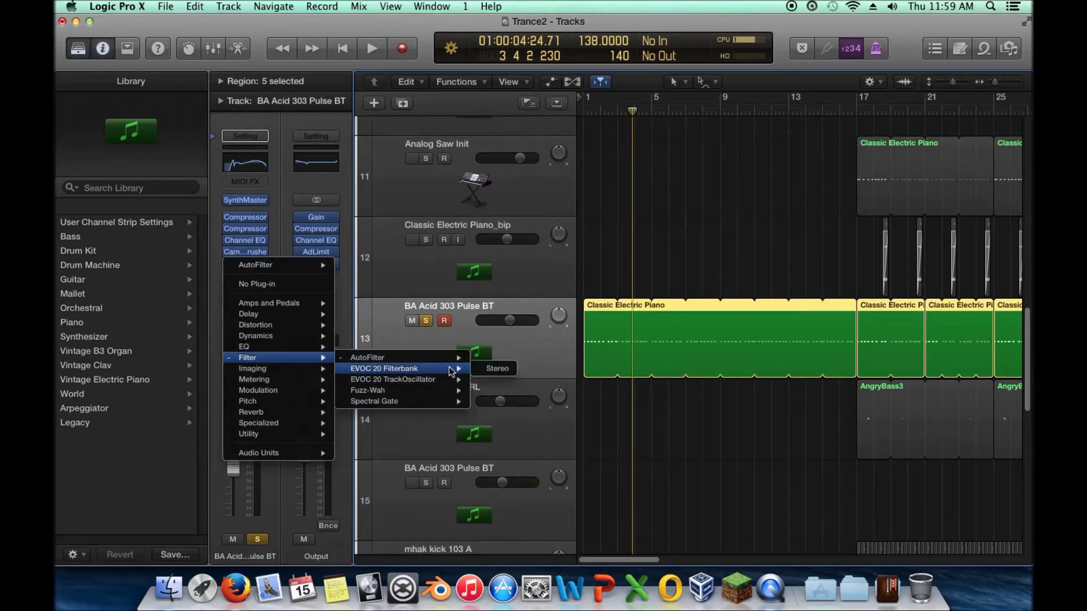
left_click(497, 369)
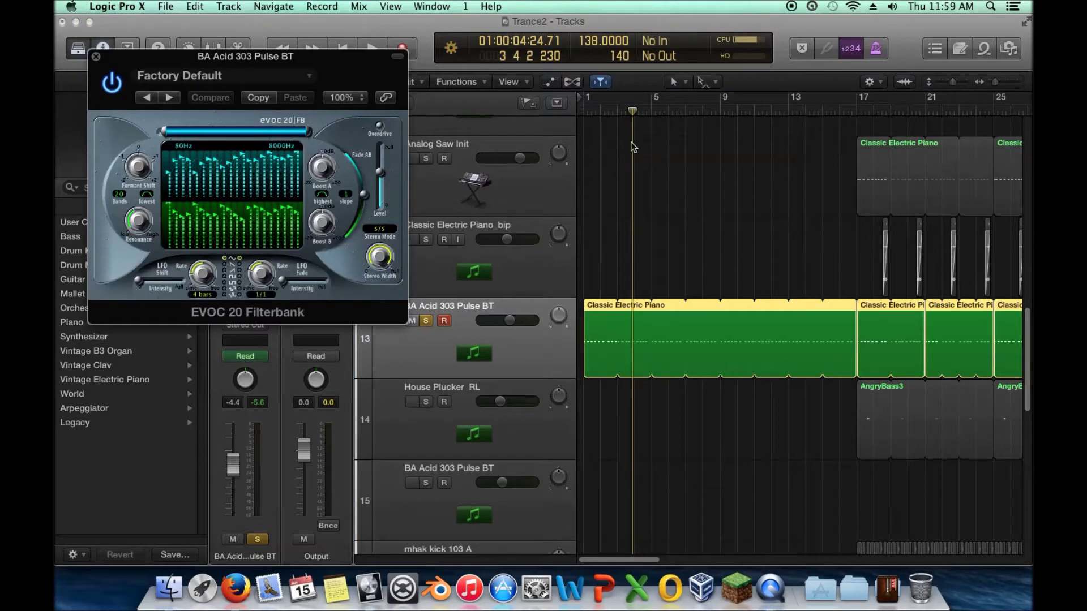
left_click(636, 172)
key("Return")
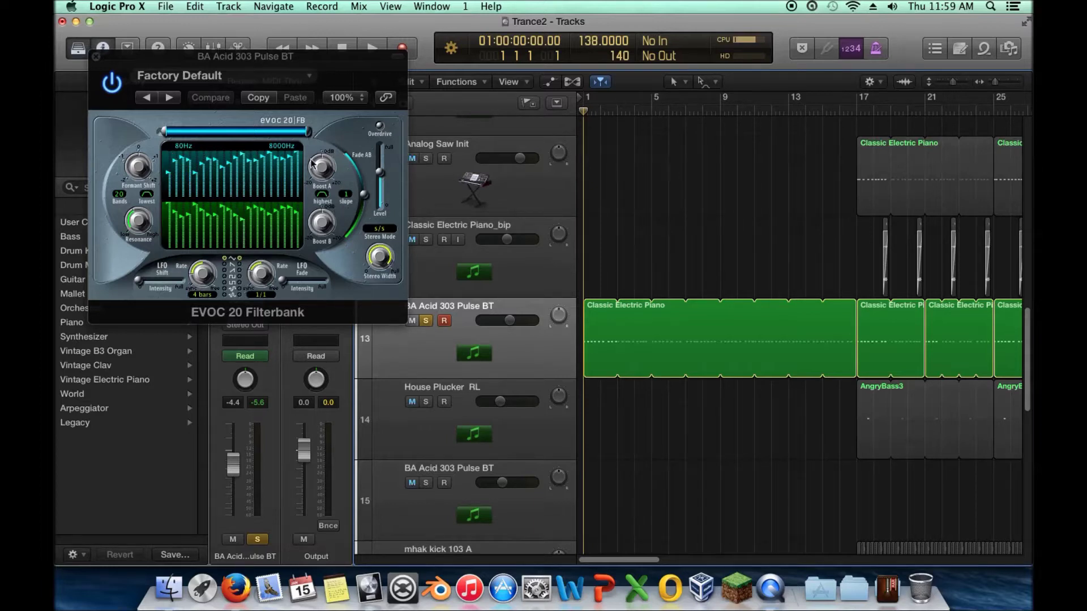
Step through EVOC 20 presets (Dark Shift, Deep Space) during playback, settling on Filter Format Sync
key("space")
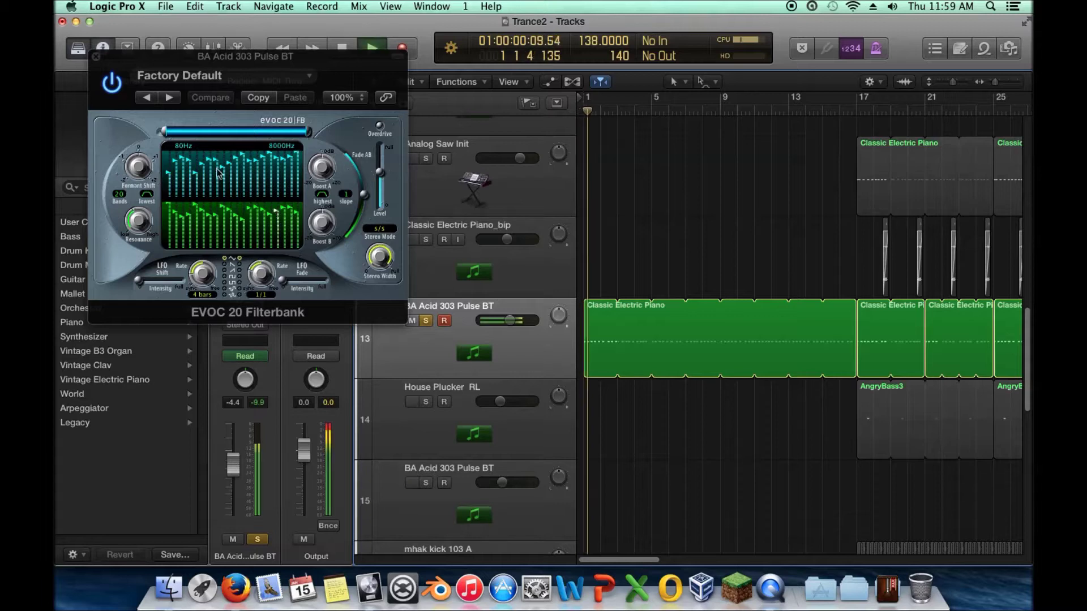
left_click(169, 99)
left_click(171, 100)
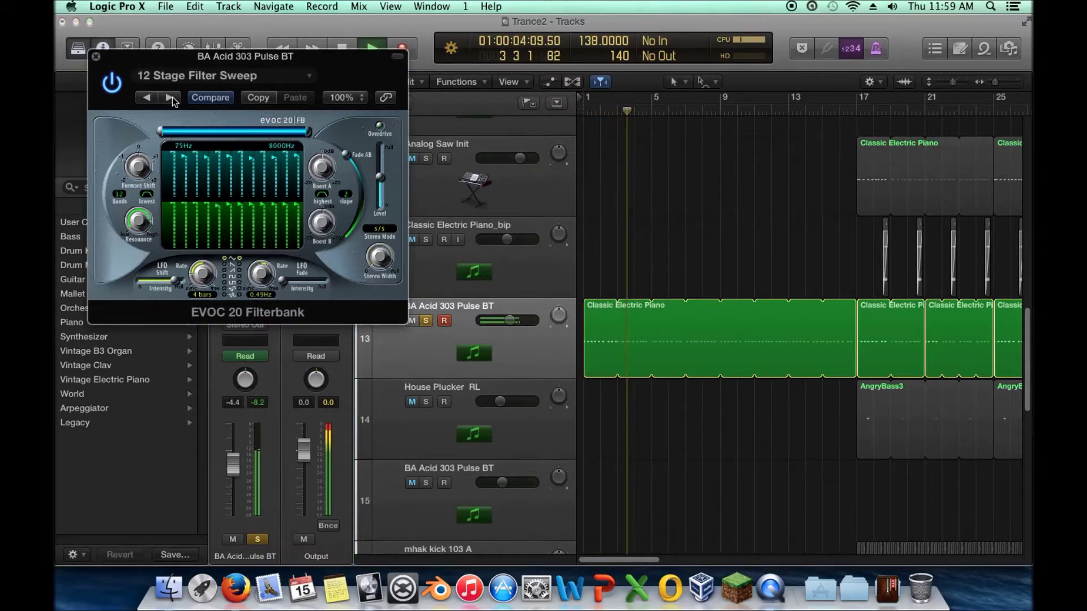
left_click(170, 99)
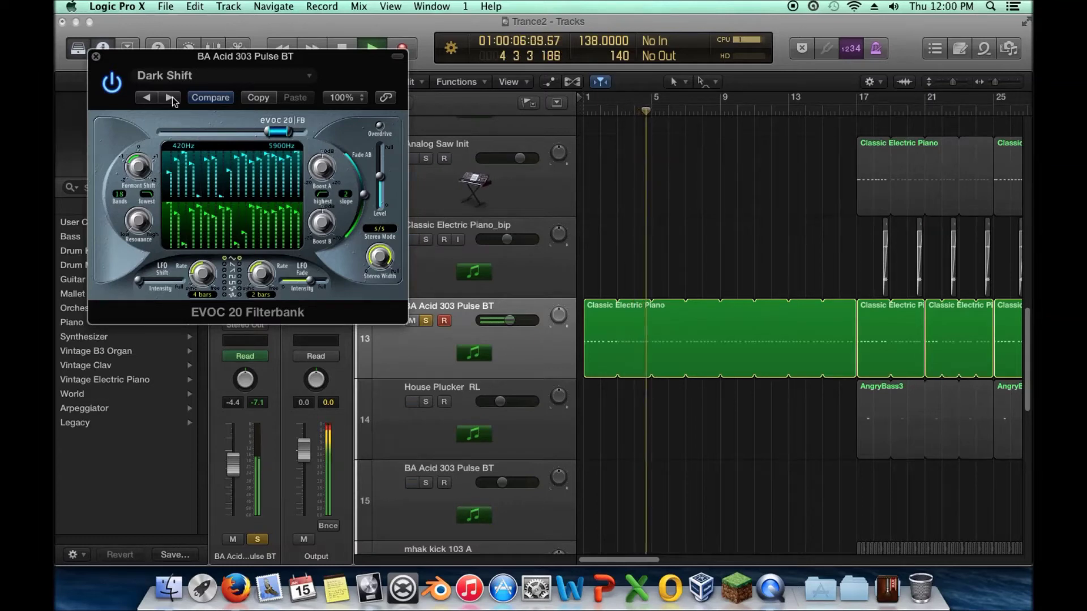
left_click(171, 99)
left_click(170, 99)
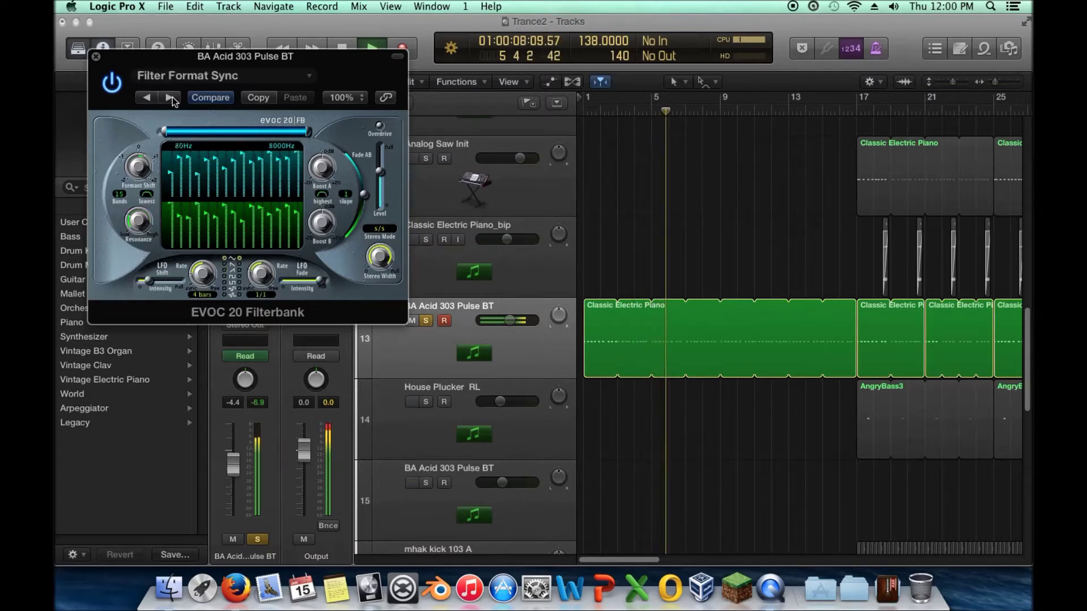
key("space")
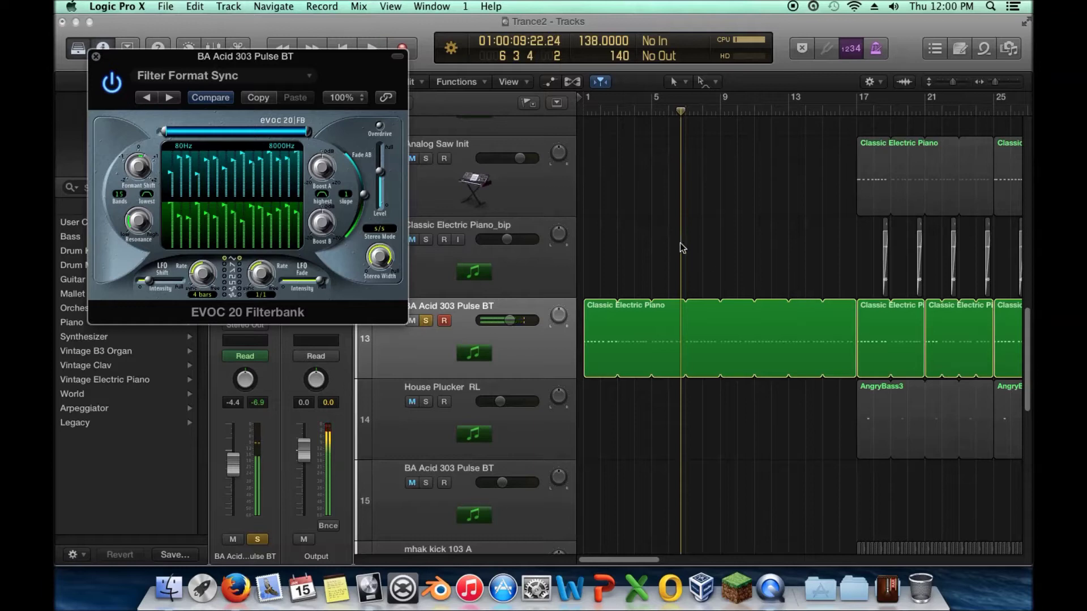
Move the filterbank window aside and play the bass with EVOC 20 bypassed, then re-enabled
left_click_drag(682, 113, 582, 111)
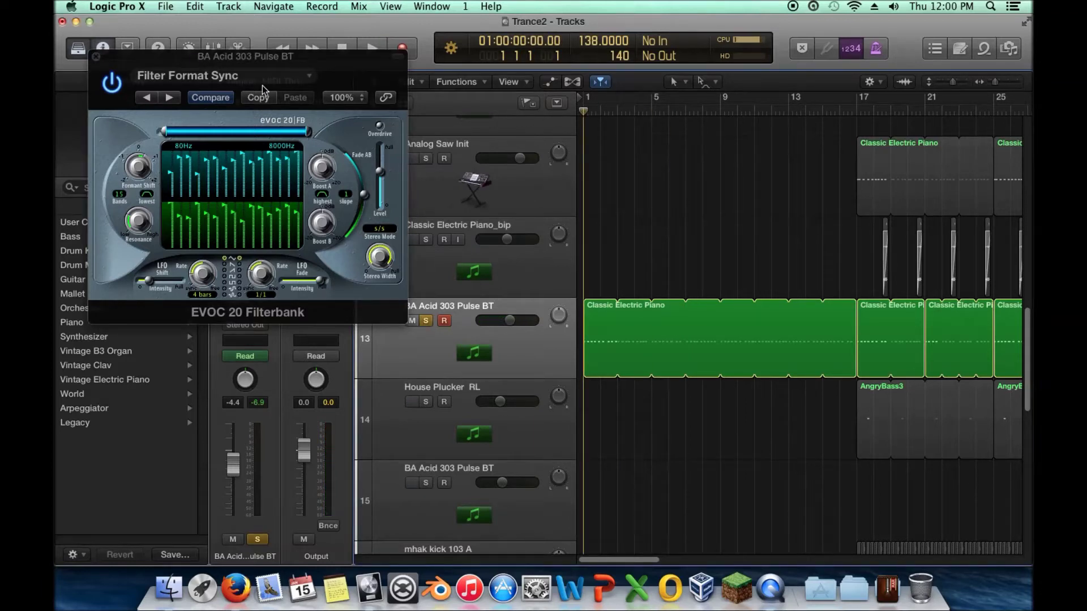
left_click_drag(150, 60, 712, 204)
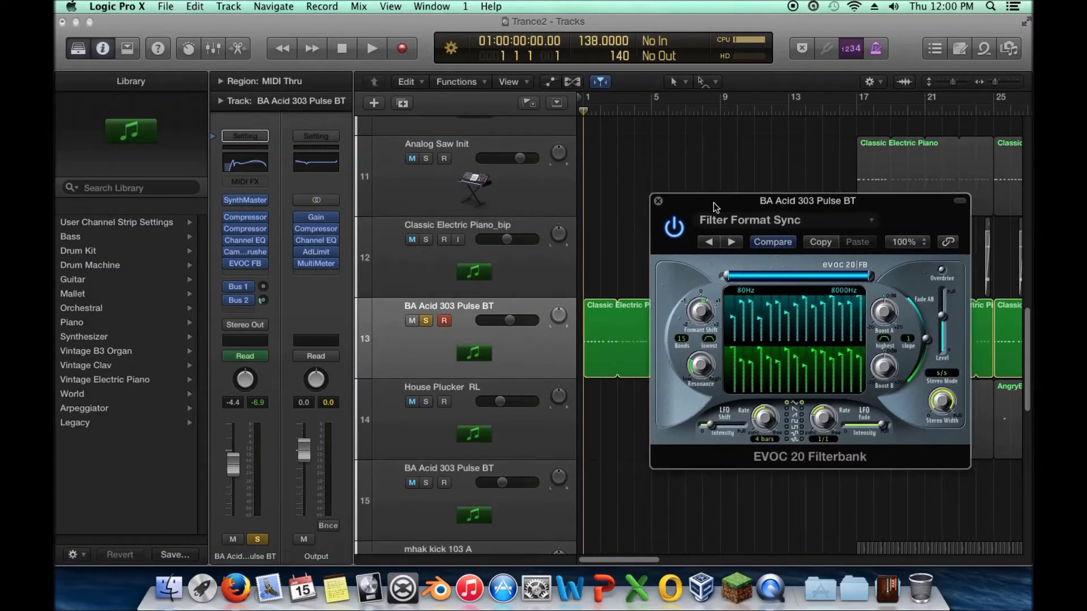
left_click(230, 264)
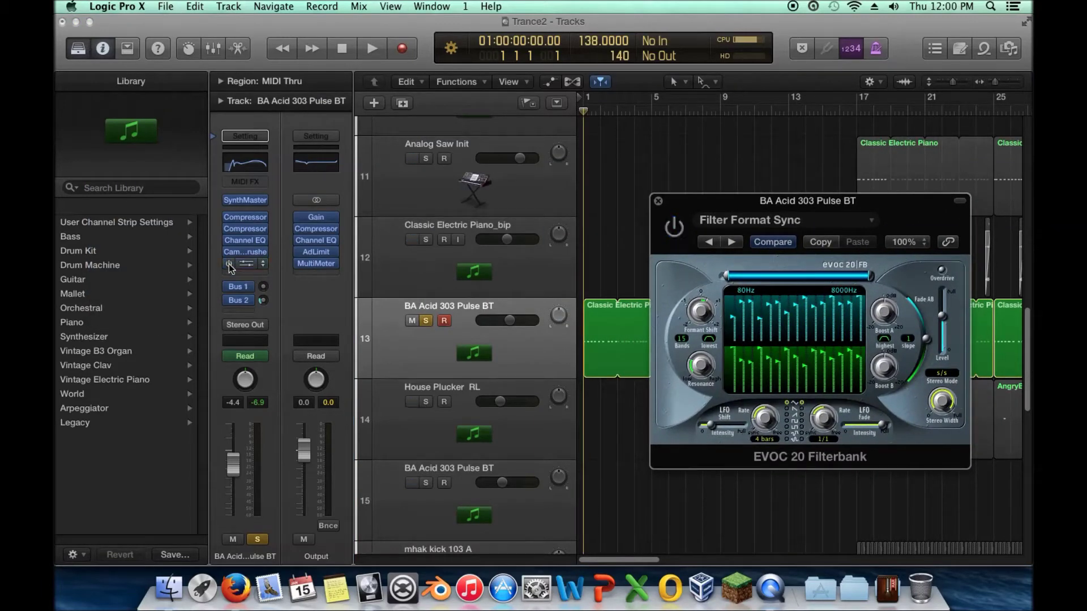
key("space")
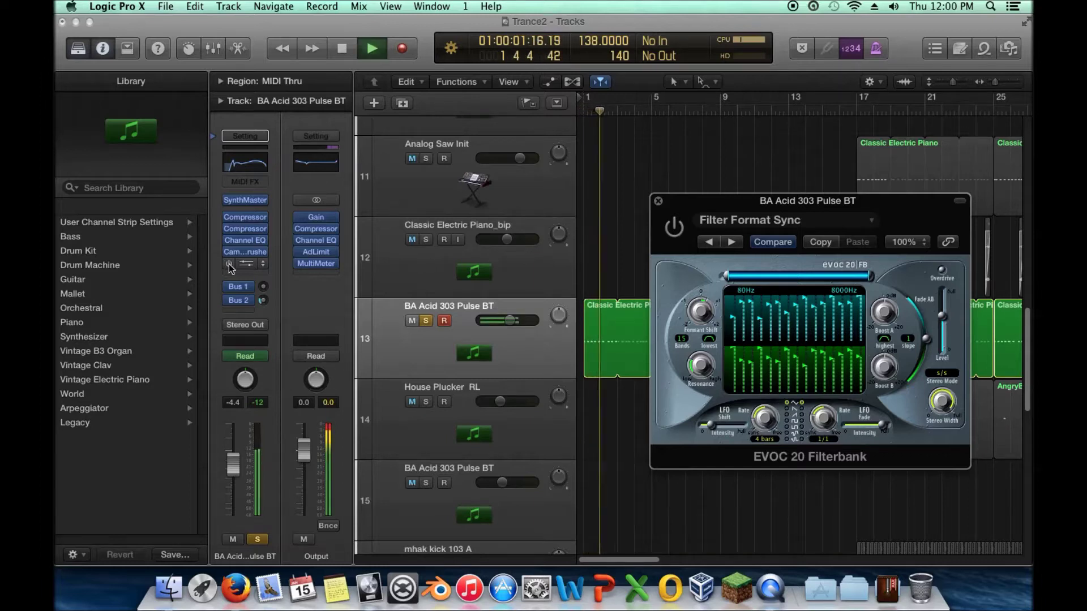
left_click(229, 264)
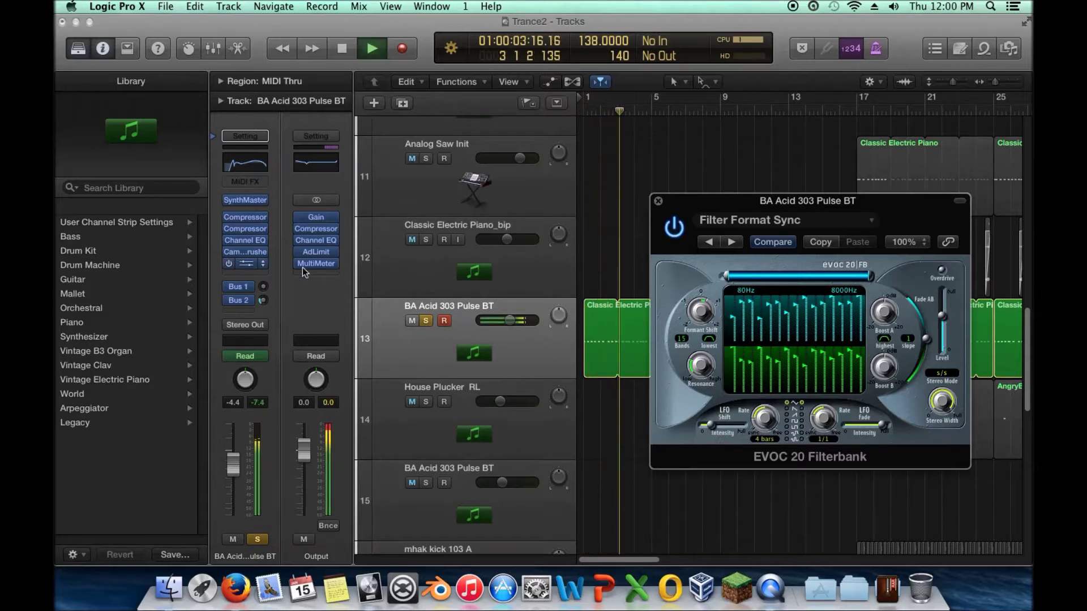
key("space")
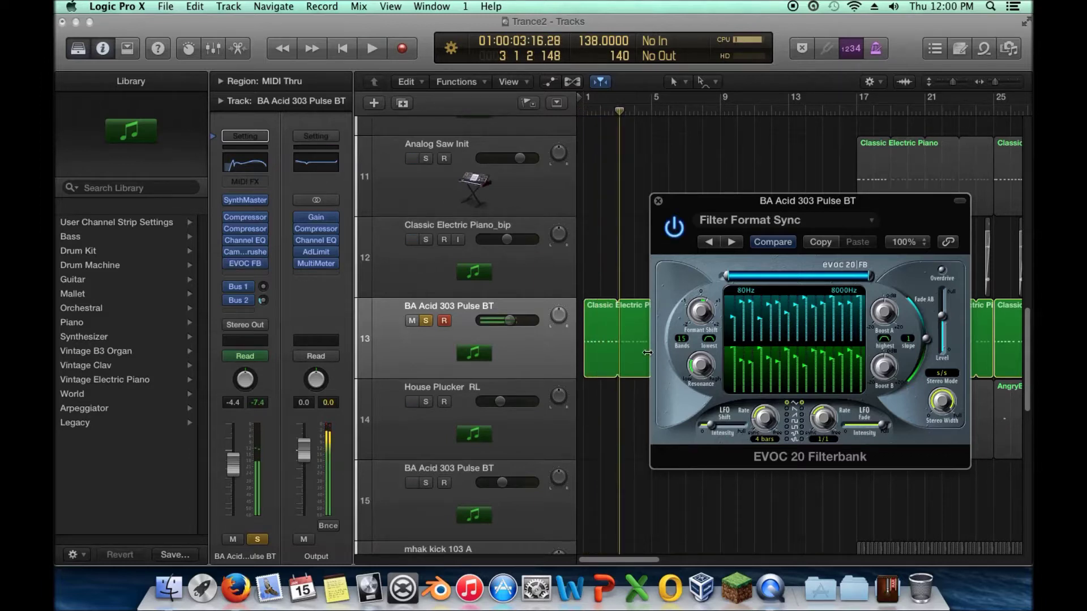
left_click(621, 244)
key("Return")
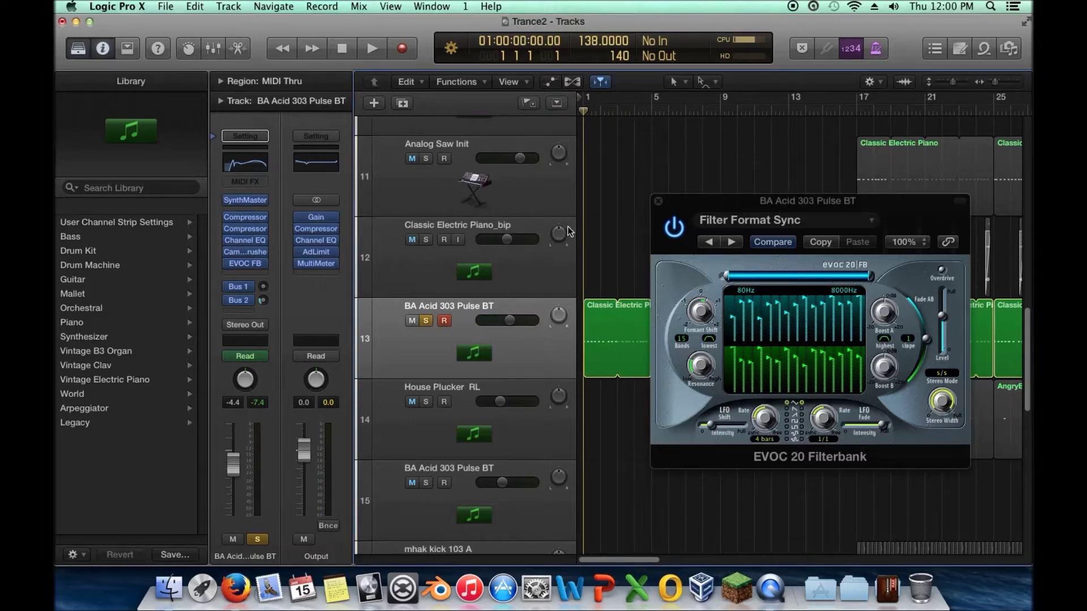
Close the EVOC 20 window and zoom the timeline to show bars 1–45
left_click(657, 201)
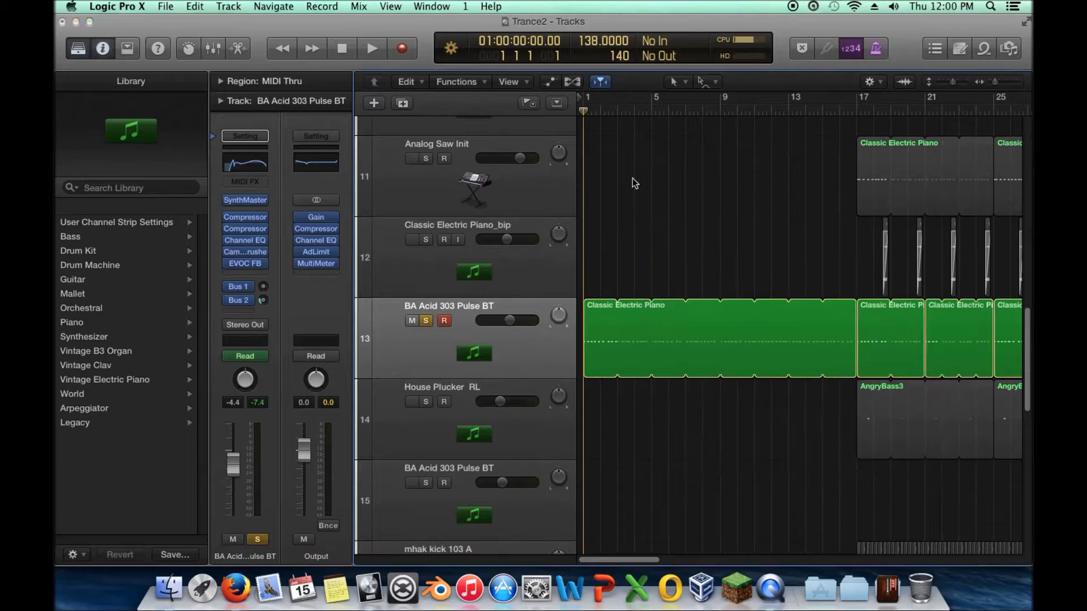
left_click_drag(996, 83, 990, 83)
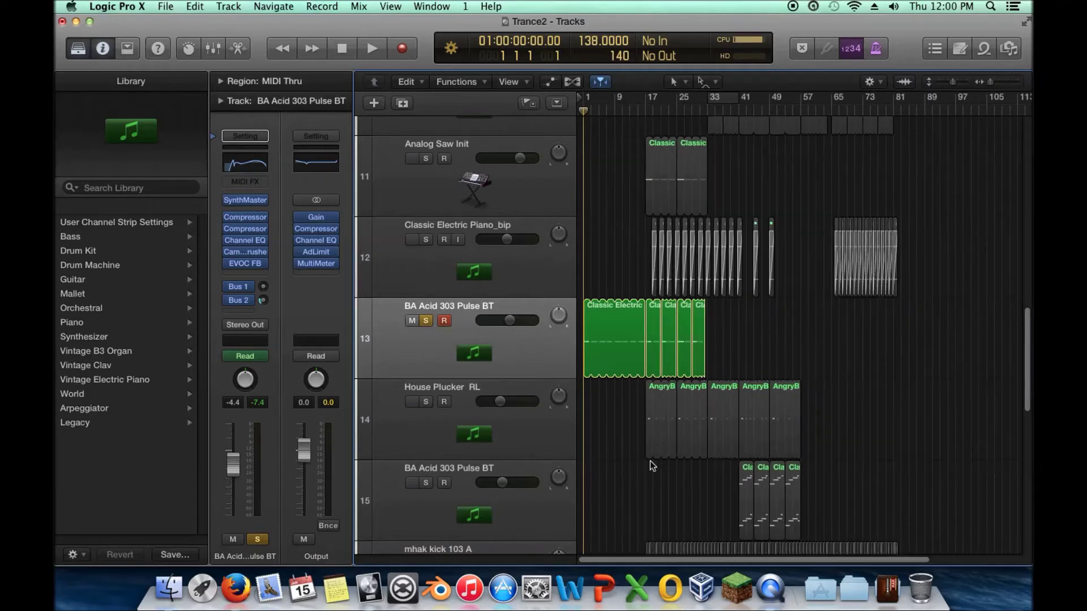
scroll(650, 453, "down", 10)
scroll(649, 453, "up", 2)
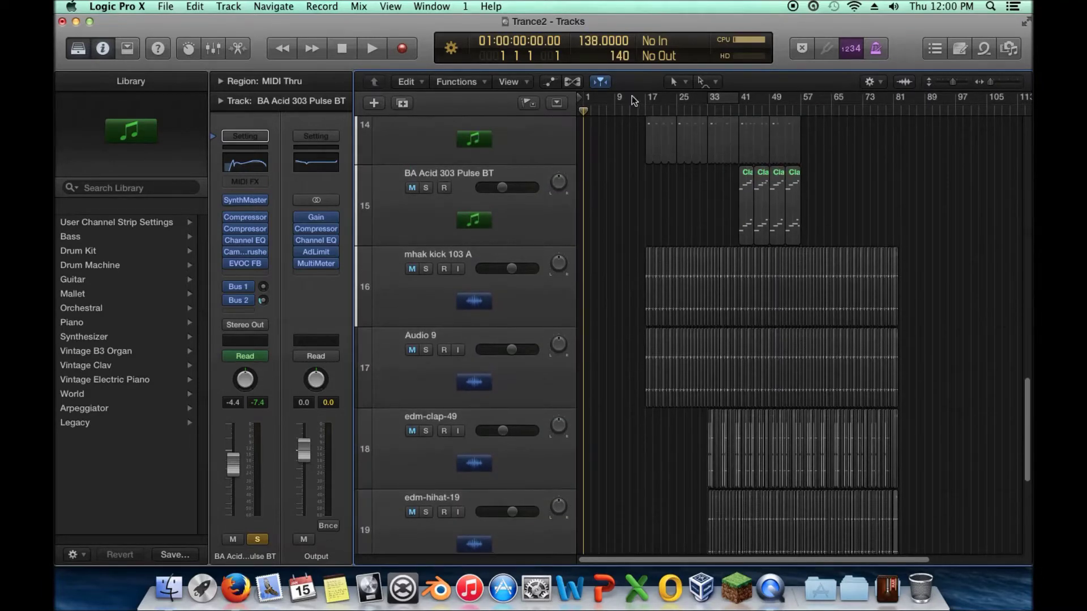
scroll(582, 251, "up", 5)
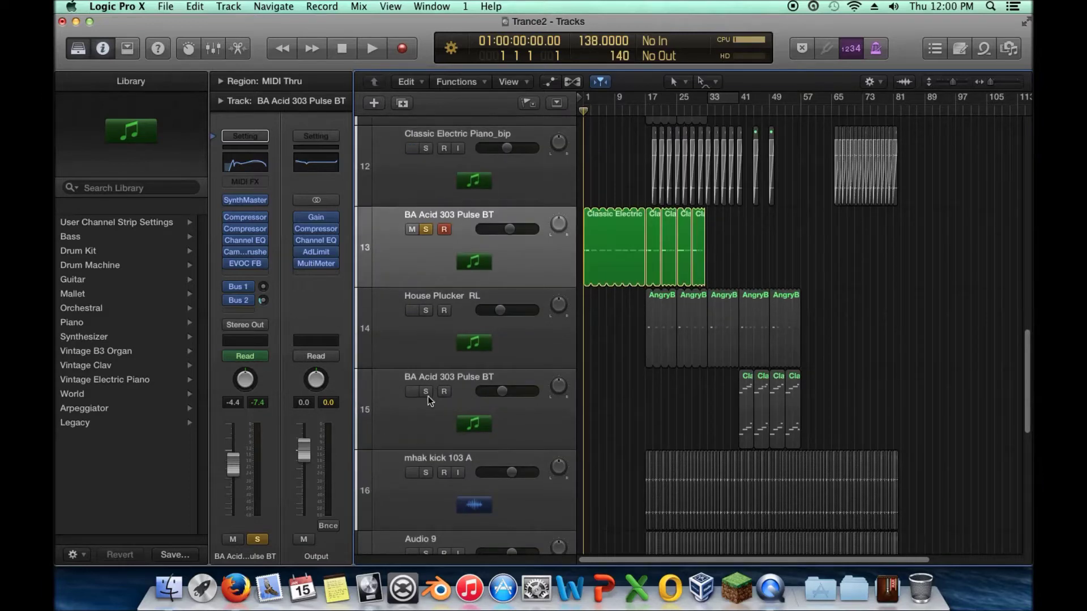
left_click(427, 396)
key("super+a")
scroll(651, 442, "down", 7)
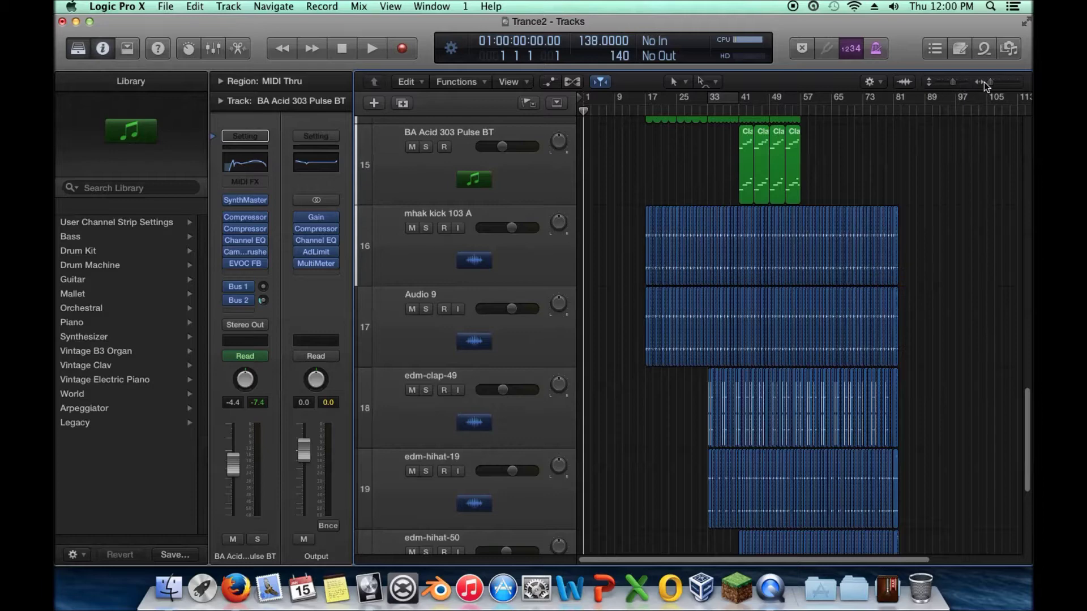
left_click_drag(985, 84, 992, 83)
Copy the mhak kick 103 A and Audio 9 regions to bar 1 and play them back
left_click_drag(641, 209, 846, 334)
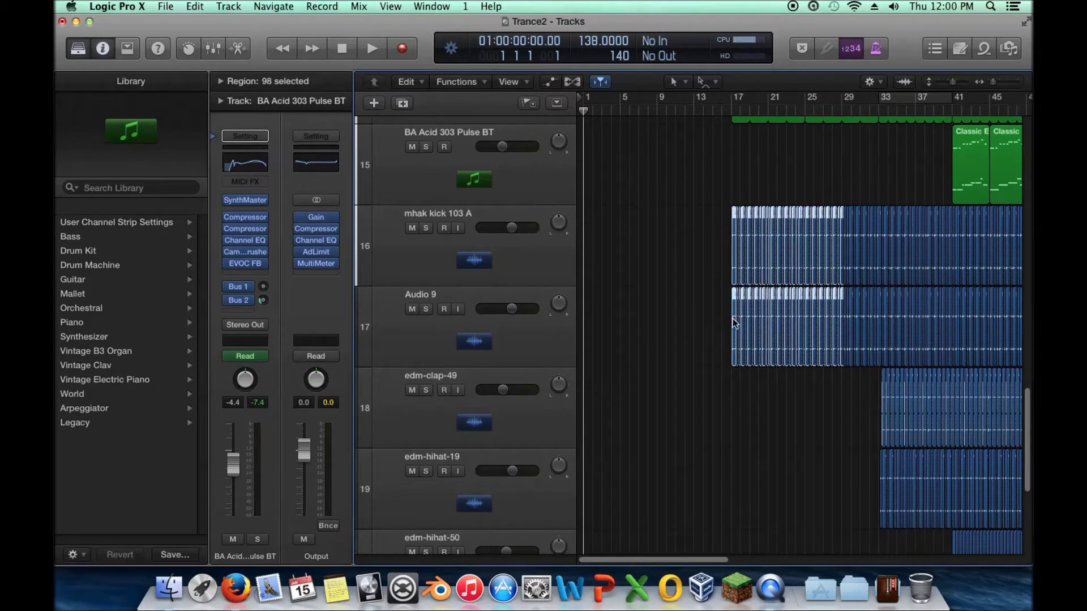
left_click_drag(726, 322, 599, 334)
left_click_drag(722, 332, 586, 330)
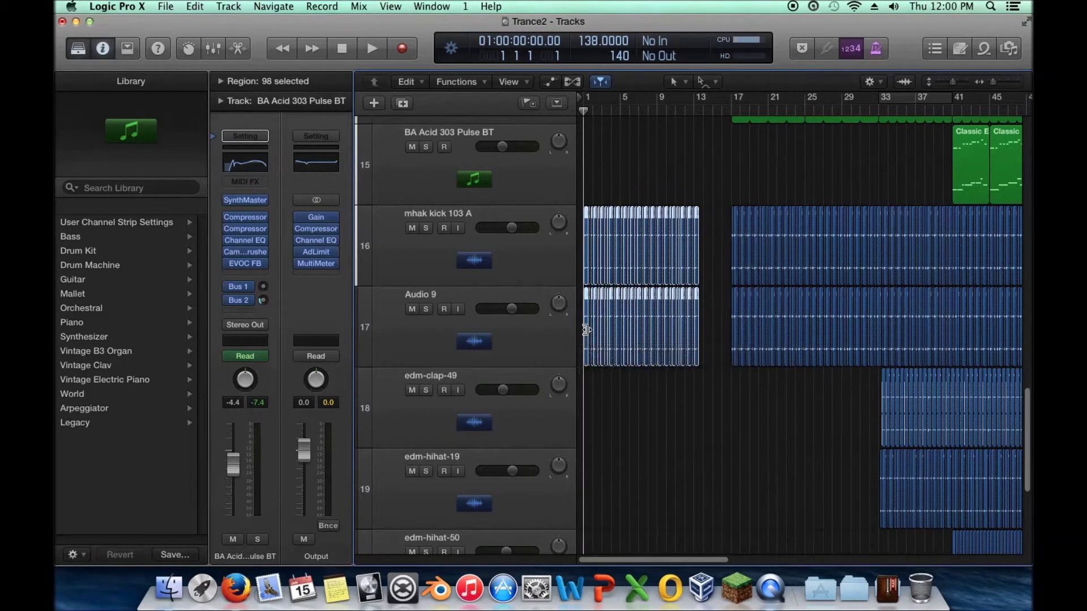
key("space")
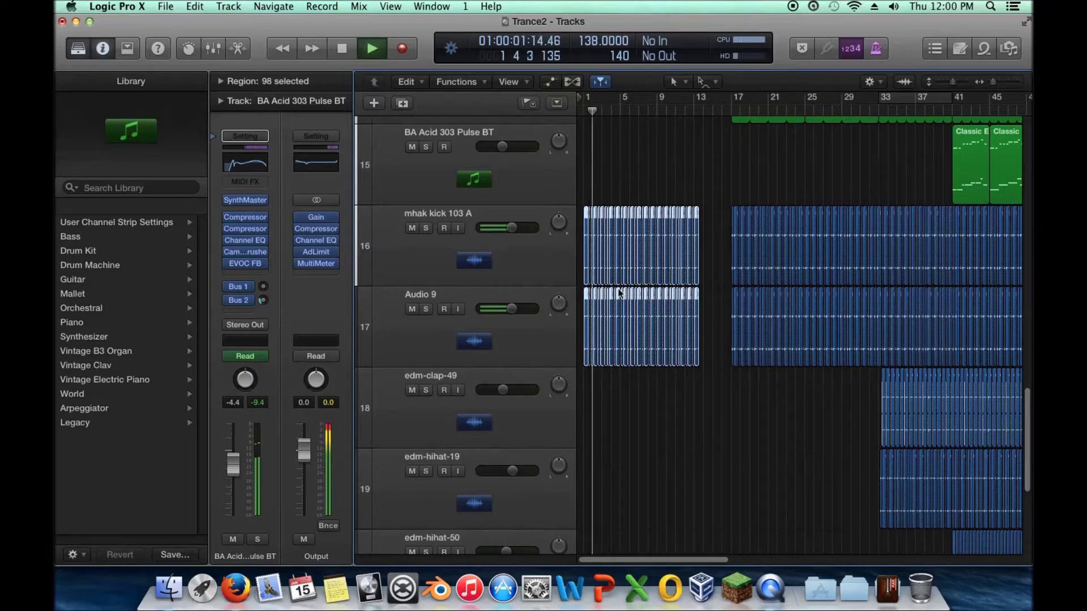
scroll(642, 297, "up", 3)
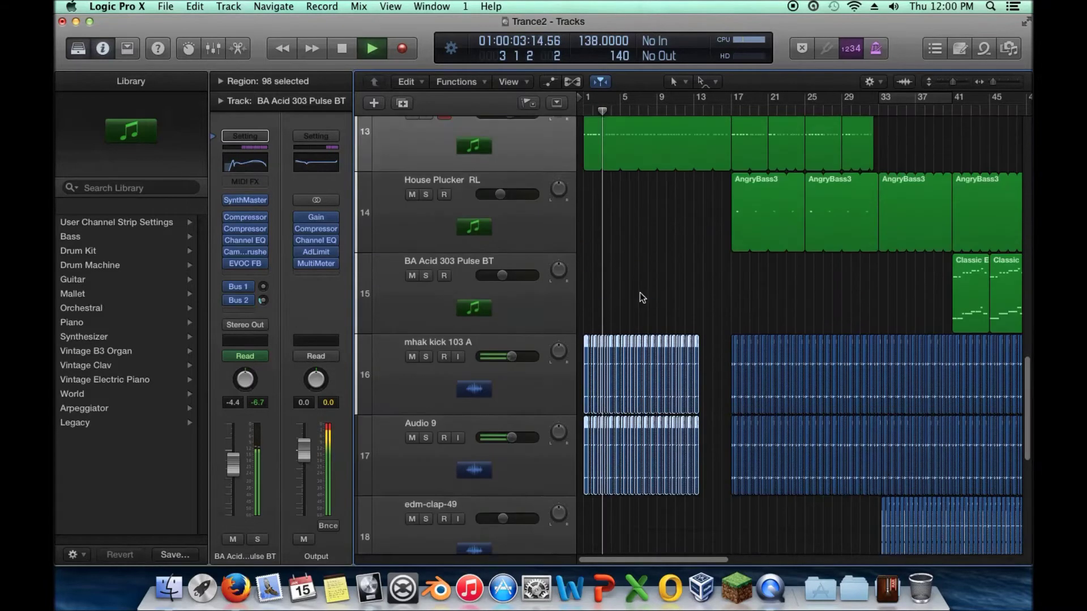
scroll(641, 297, "up", 10)
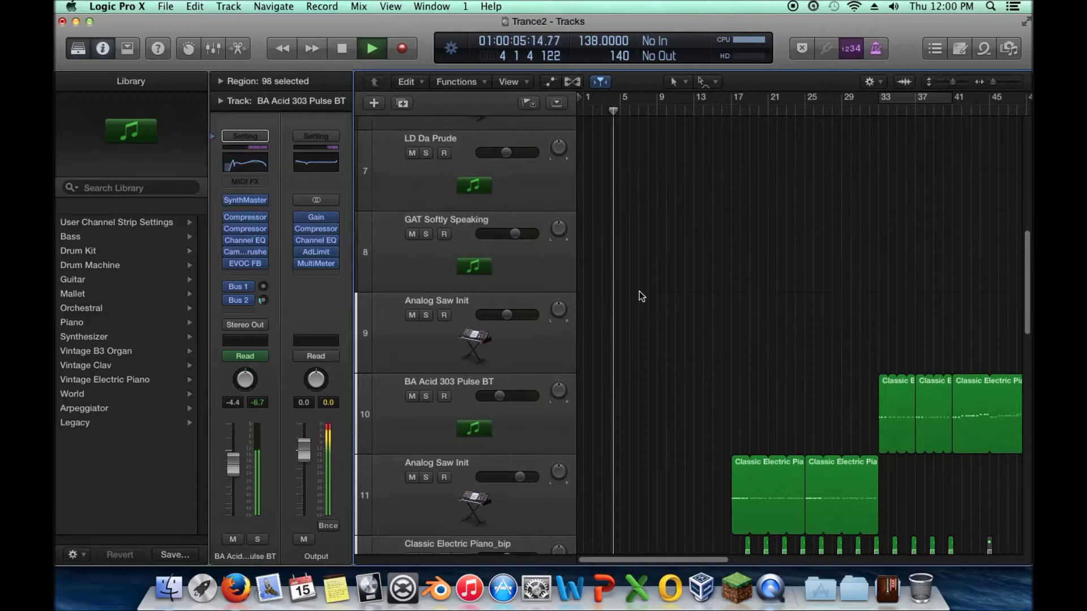
scroll(642, 297, "down", 7)
key("space")
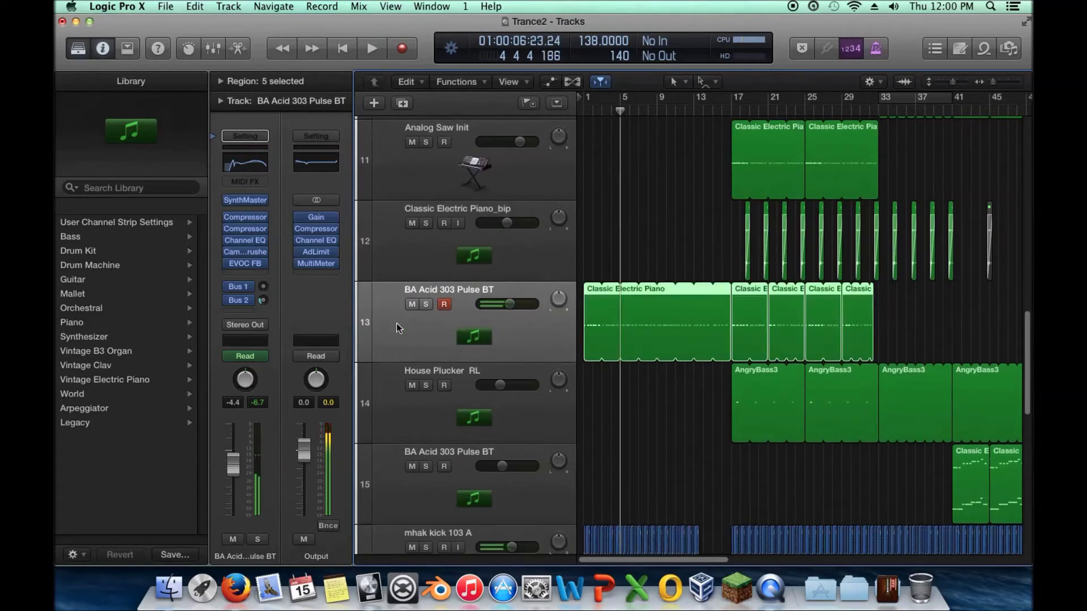
Insert a stereo Channel EQ on the acid bass channel
left_click(253, 264)
mouse_move(264, 348)
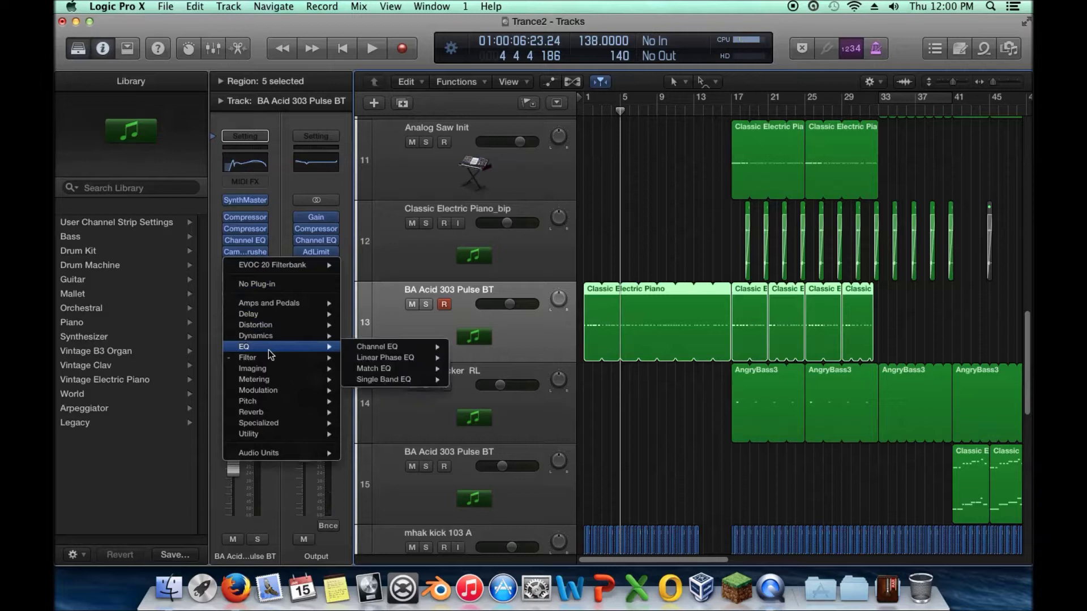
mouse_move(372, 350)
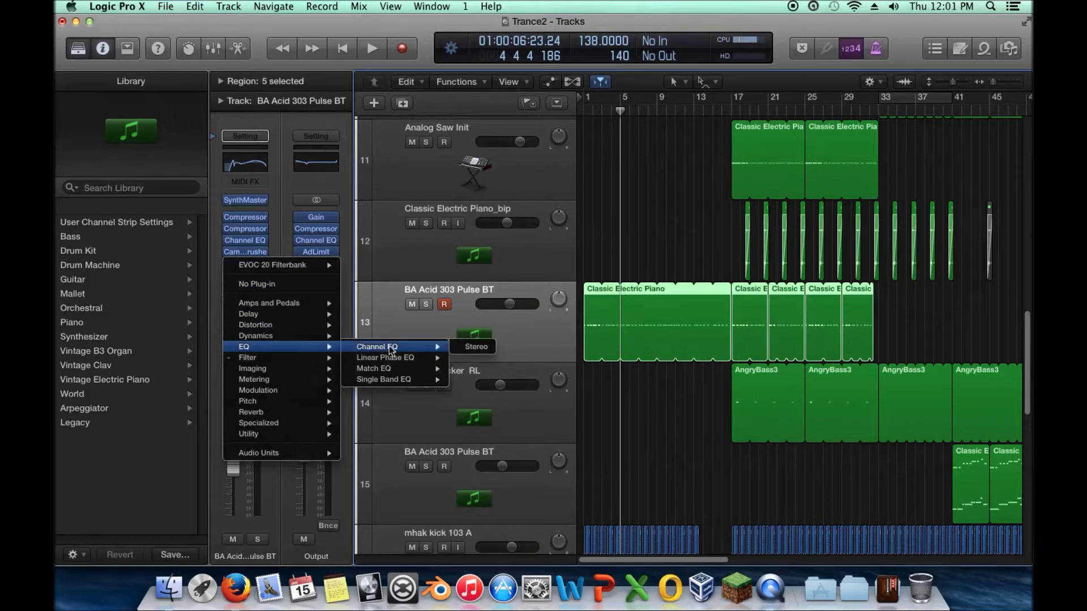
left_click(476, 347)
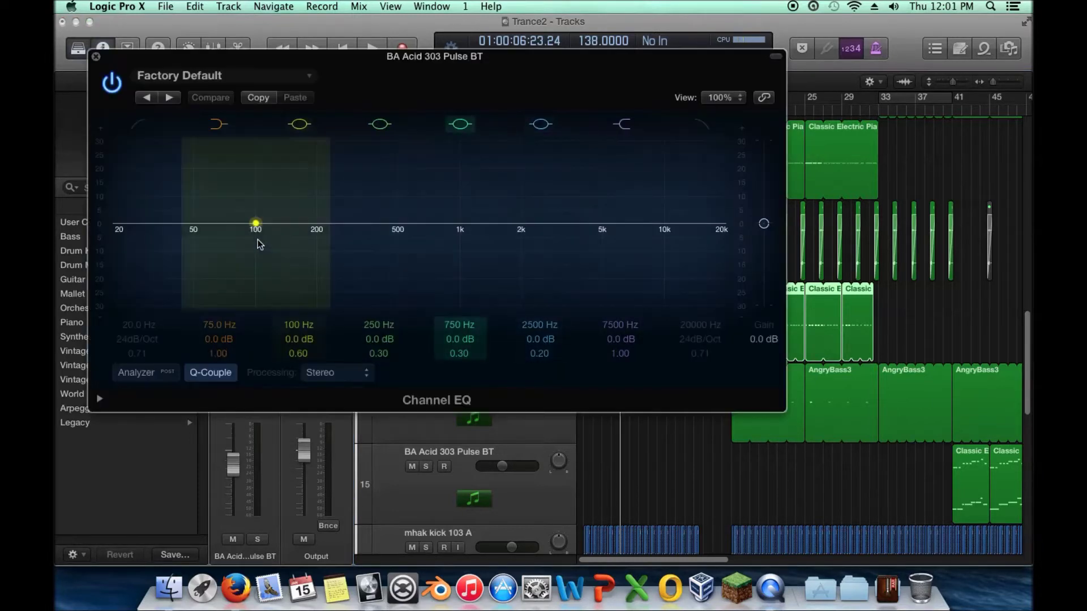
Boost 550 Hz +13 dB, cut 2100 Hz −24 dB, and high-pass at 310 Hz
left_click_drag(271, 236, 439, 190)
left_click_drag(540, 223, 524, 291)
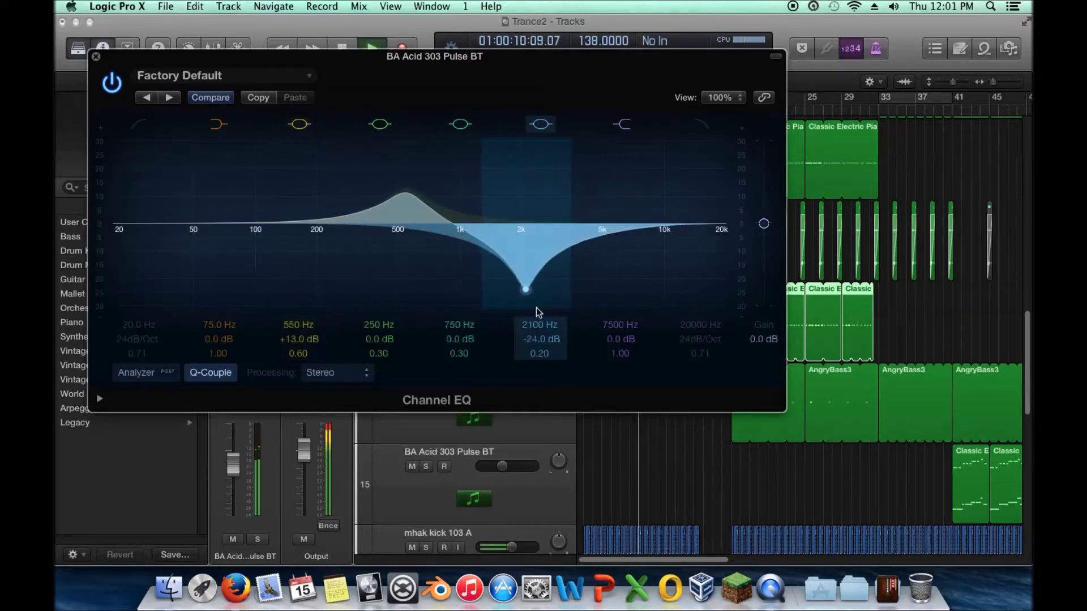
left_click_drag(229, 224, 232, 280)
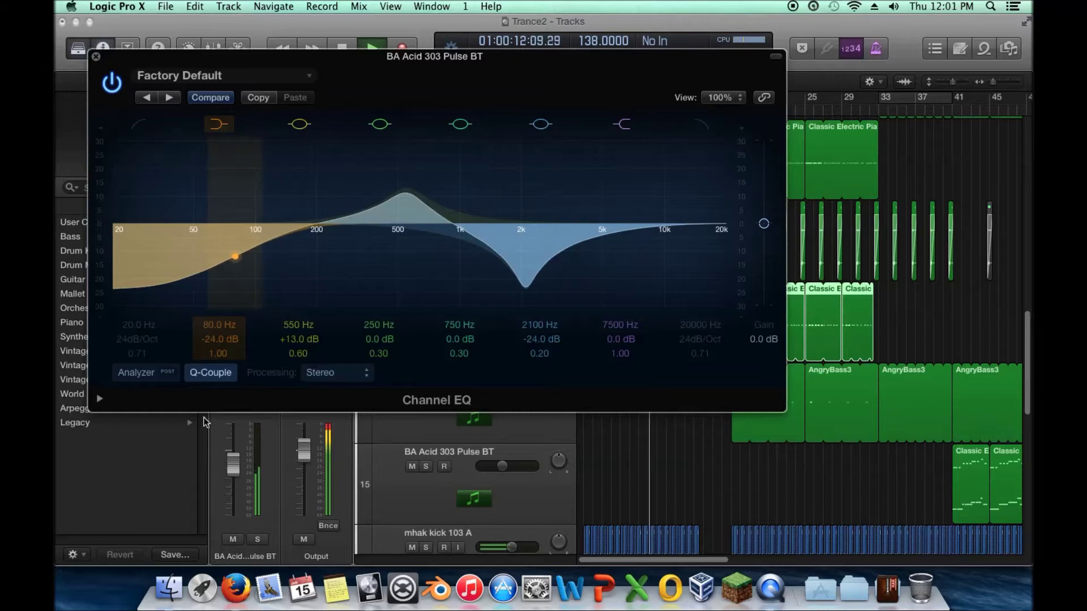
left_click(220, 124)
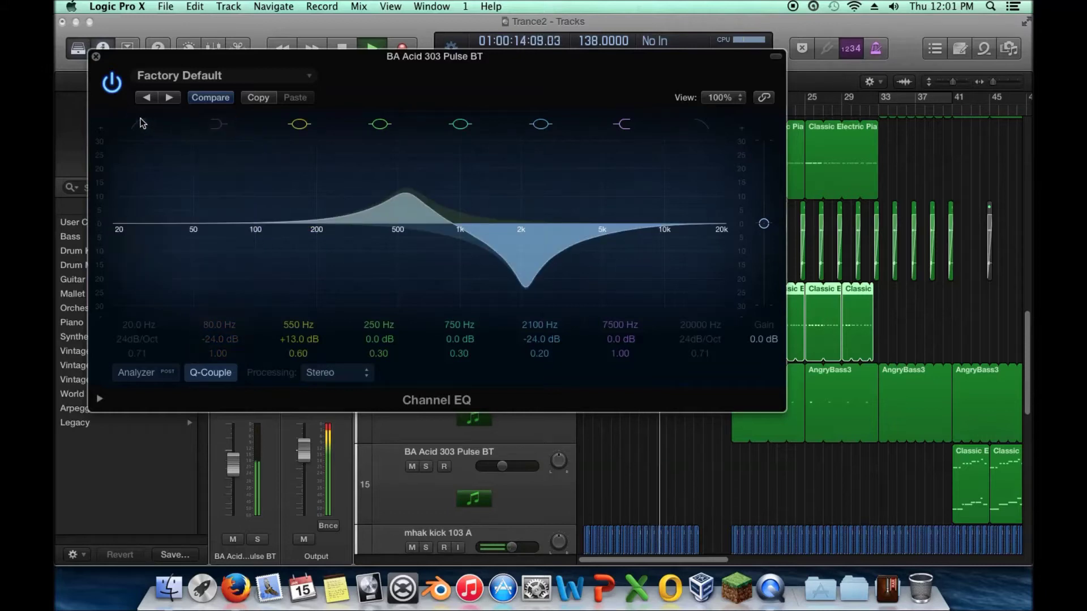
left_click(139, 124)
left_click_drag(145, 232, 377, 190)
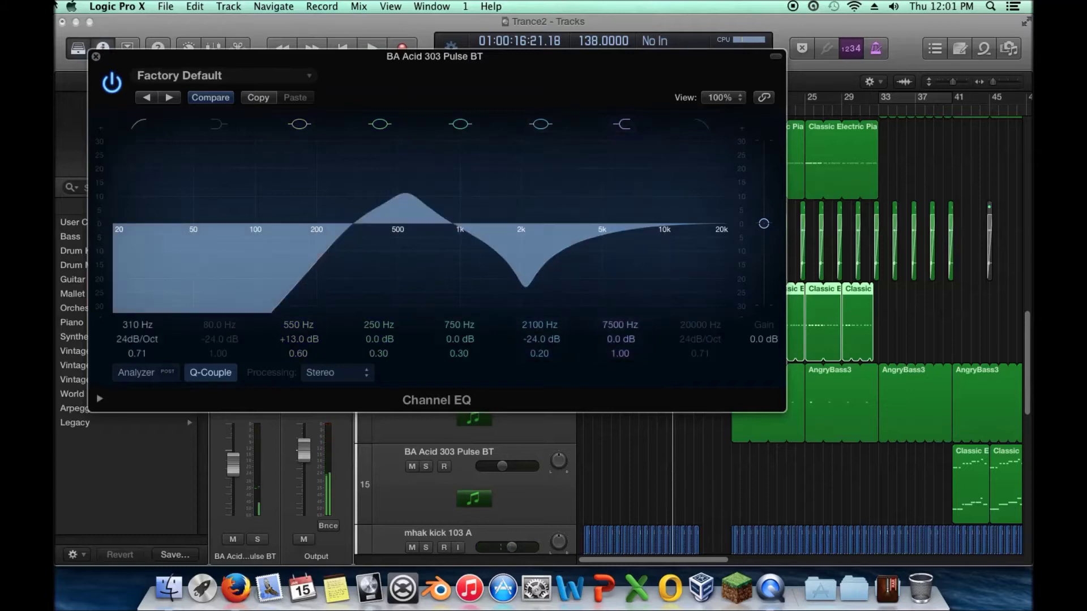
left_click_drag(99, 50, 593, 104)
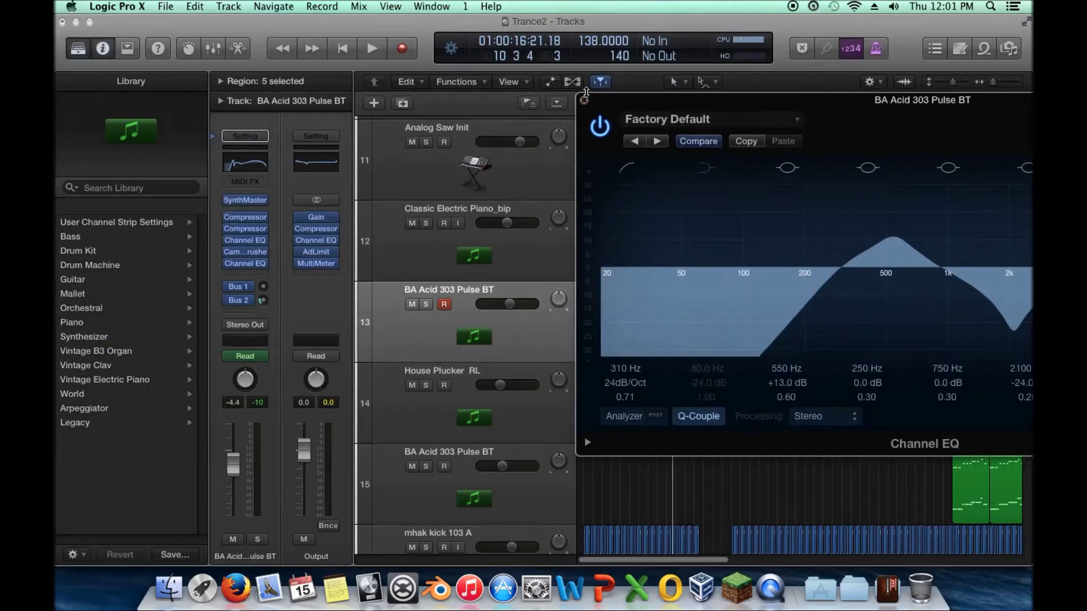
Play from the start and shift the EQ notch up to 3750 Hz
key("Return")
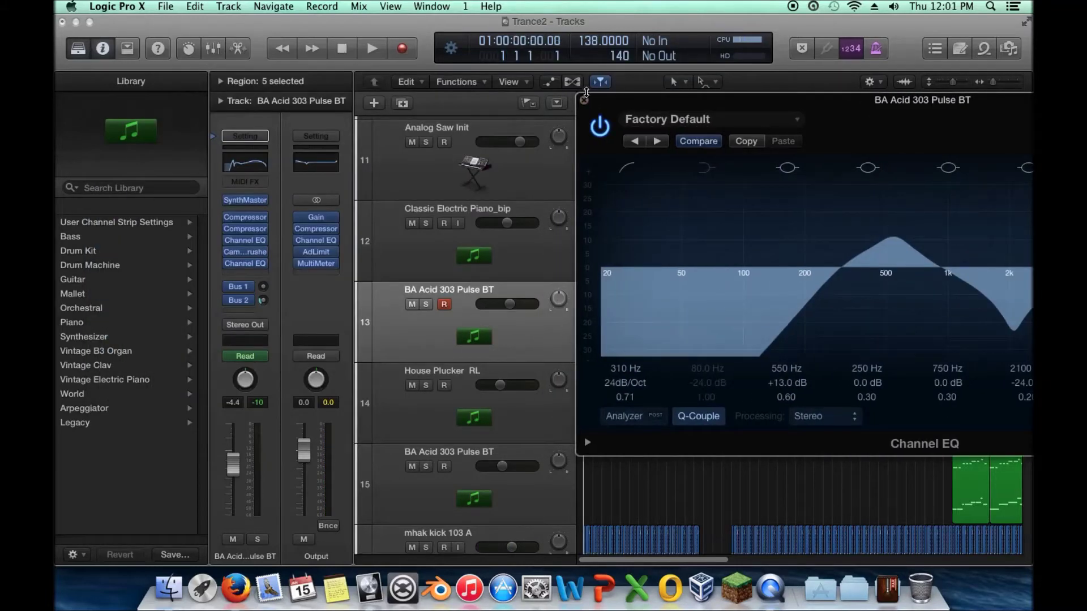
key("space")
left_click_drag(586, 93, 276, 88)
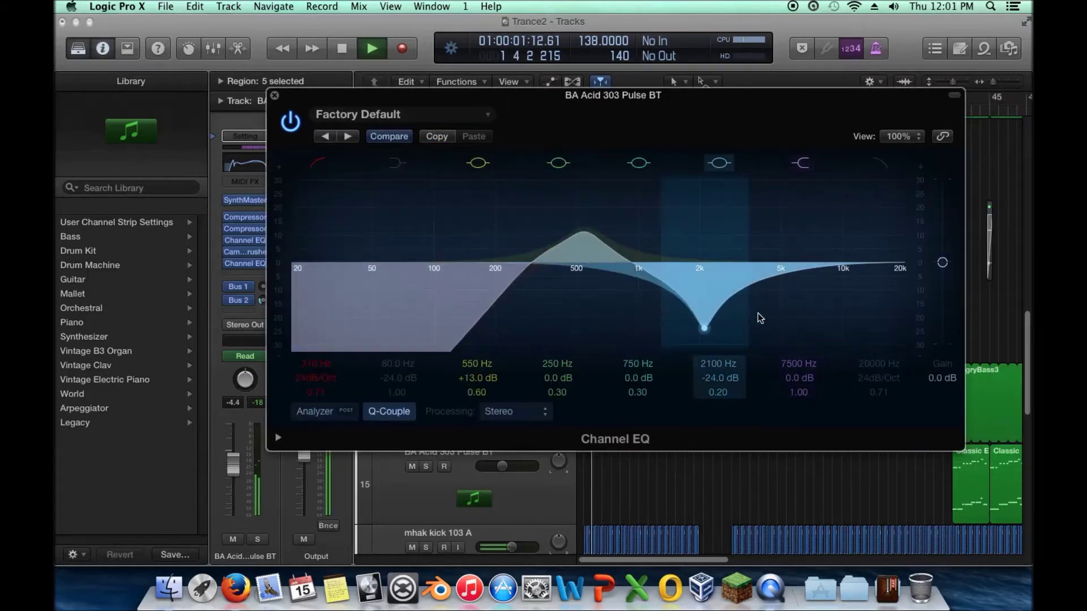
left_click_drag(738, 309, 797, 331)
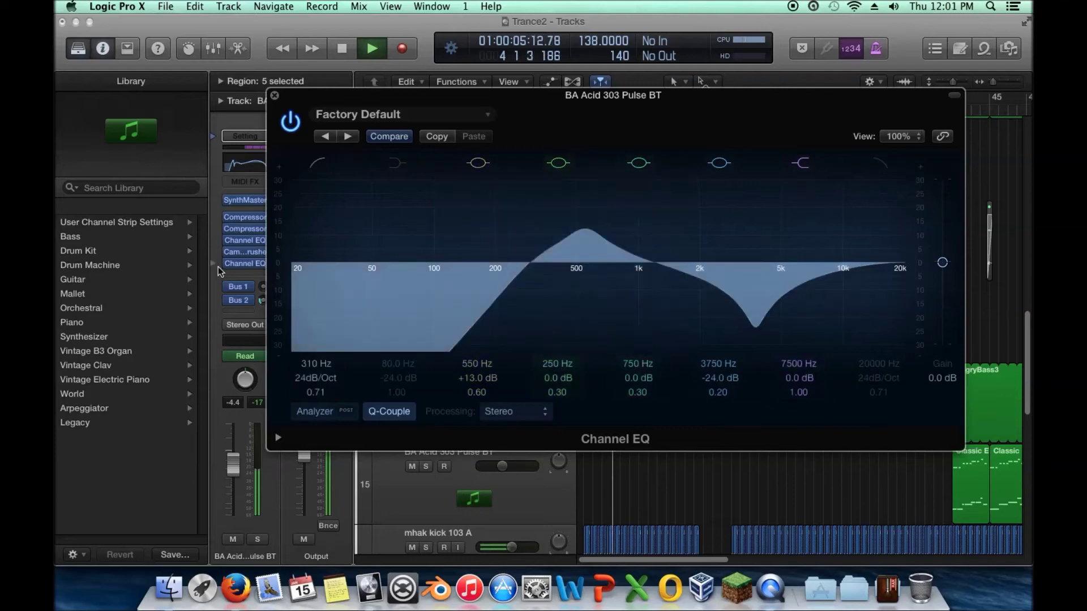
Stop playback, rewind to the song start, and reposition the Channel EQ window
left_click(341, 49)
left_click(343, 50)
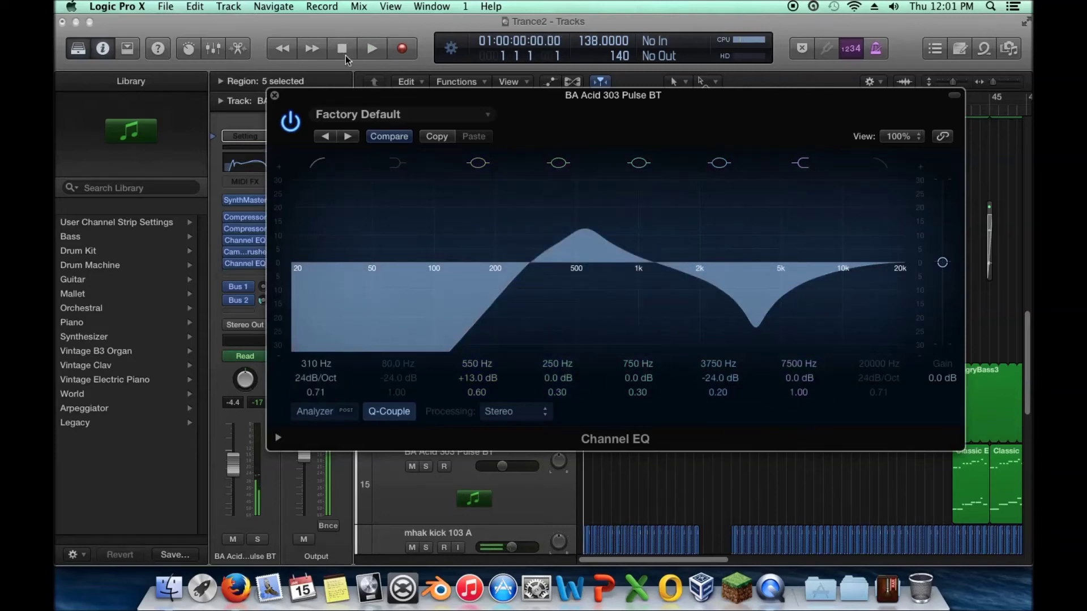
left_click_drag(306, 95, 407, 163)
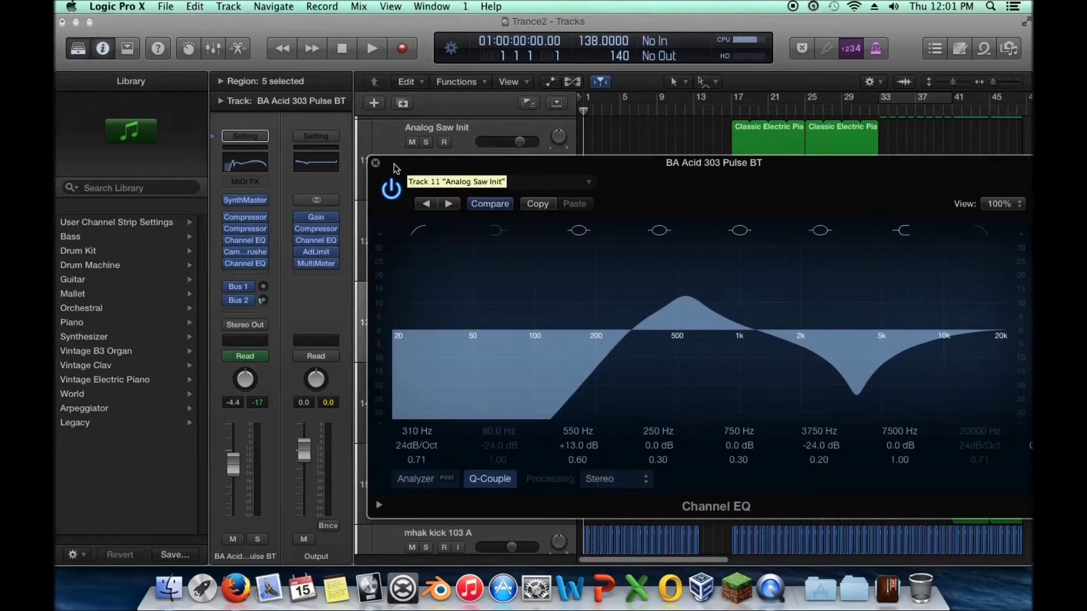
left_click_drag(388, 168, 445, 132)
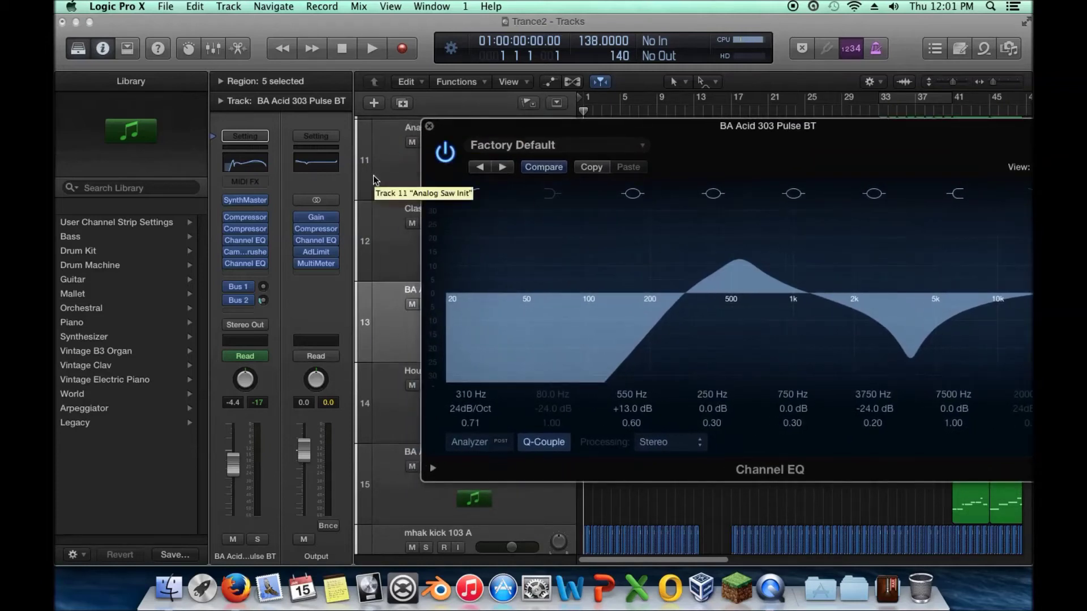
scroll(372, 181, "up", 3)
scroll(372, 181, "up", 2)
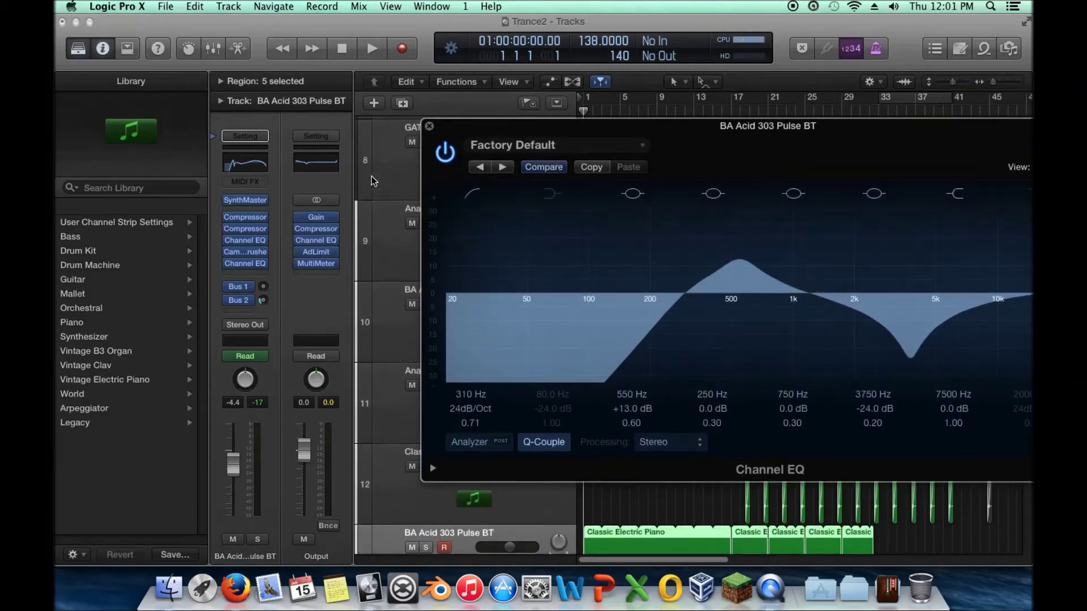
scroll(373, 181, "down", 1)
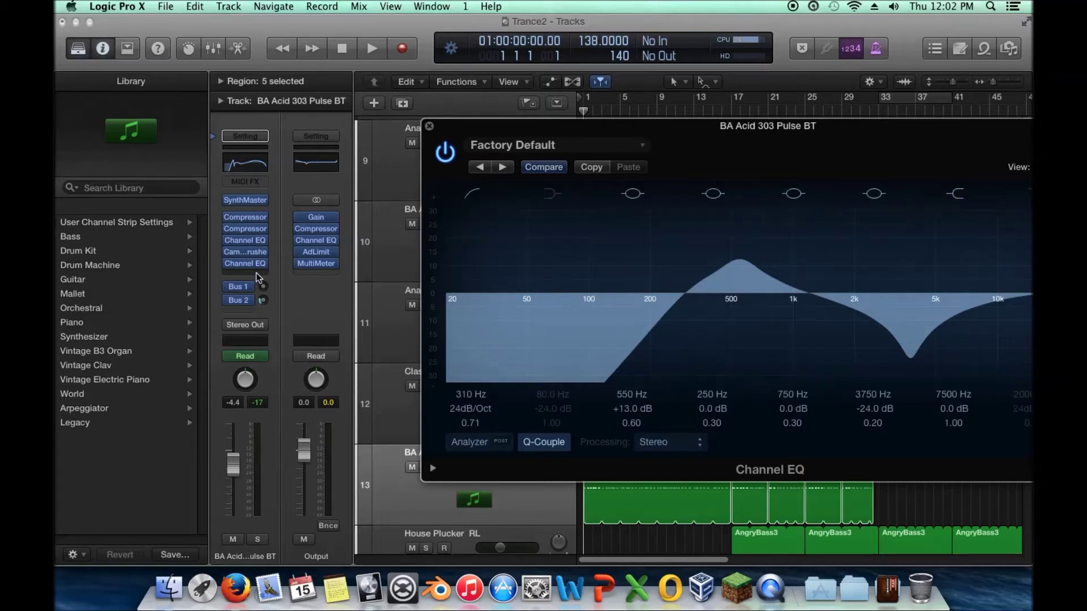
mouse_move(245, 266)
left_click(344, 50)
Play the acid bass while toggling the Channel EQ off, on and off again, then stop
left_click_drag(475, 131, 366, 131)
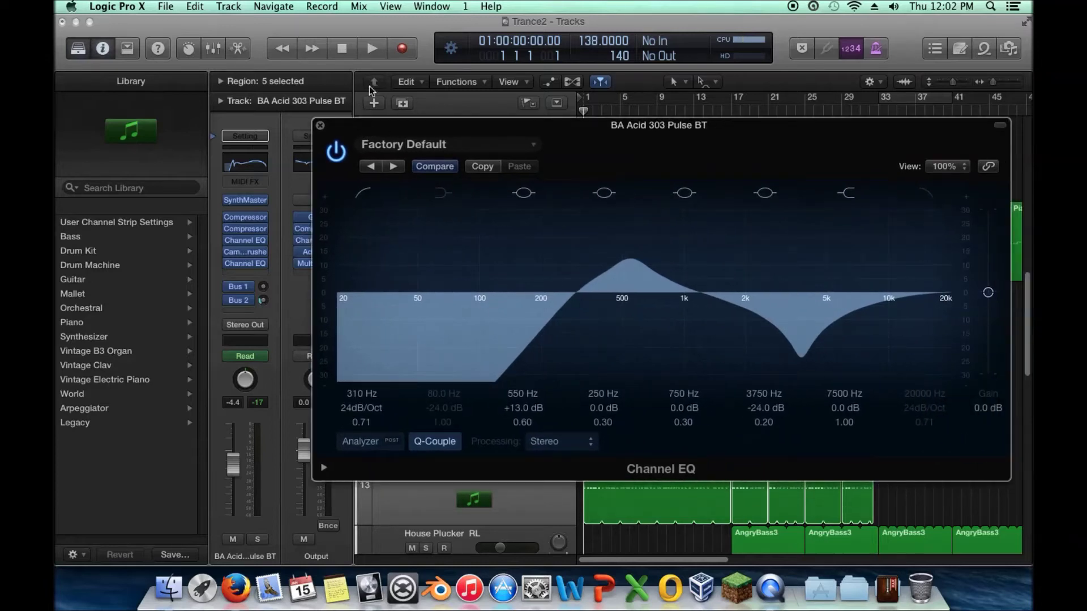
left_click(371, 50)
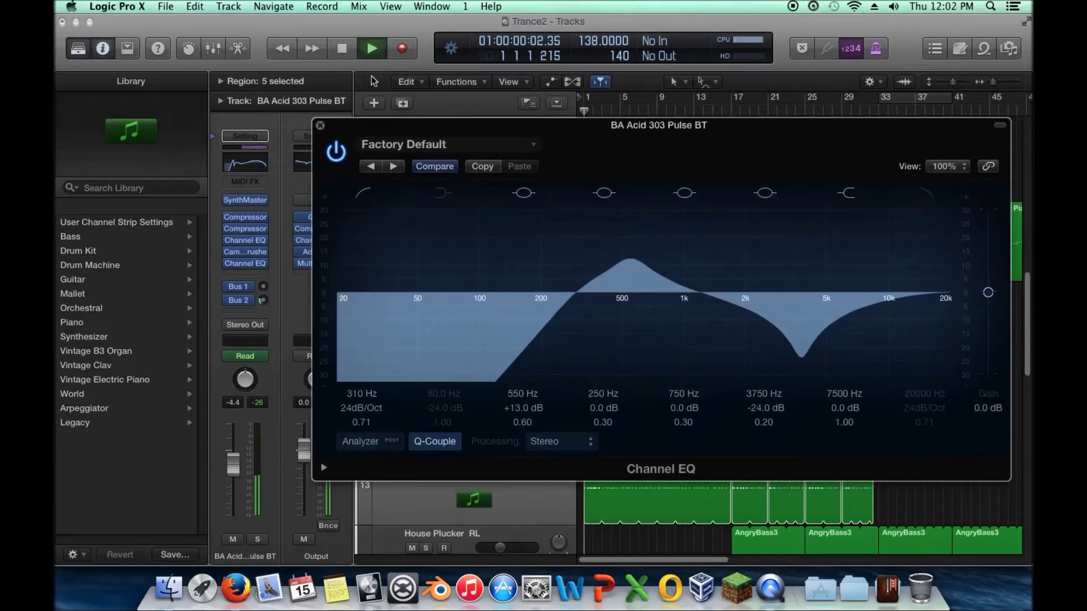
left_click(338, 153)
left_click(344, 158)
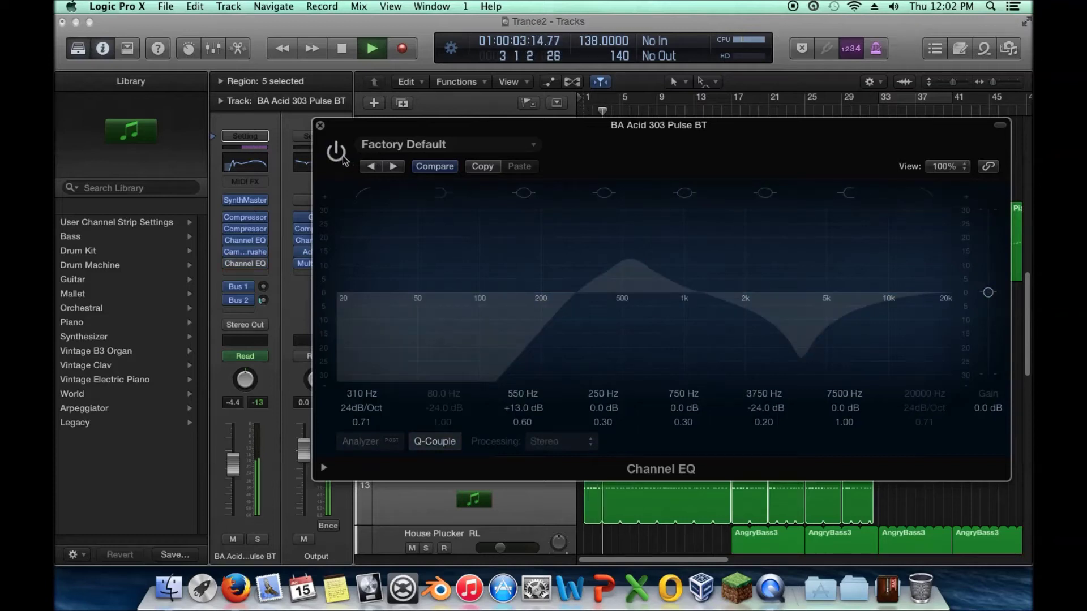
left_click(343, 158)
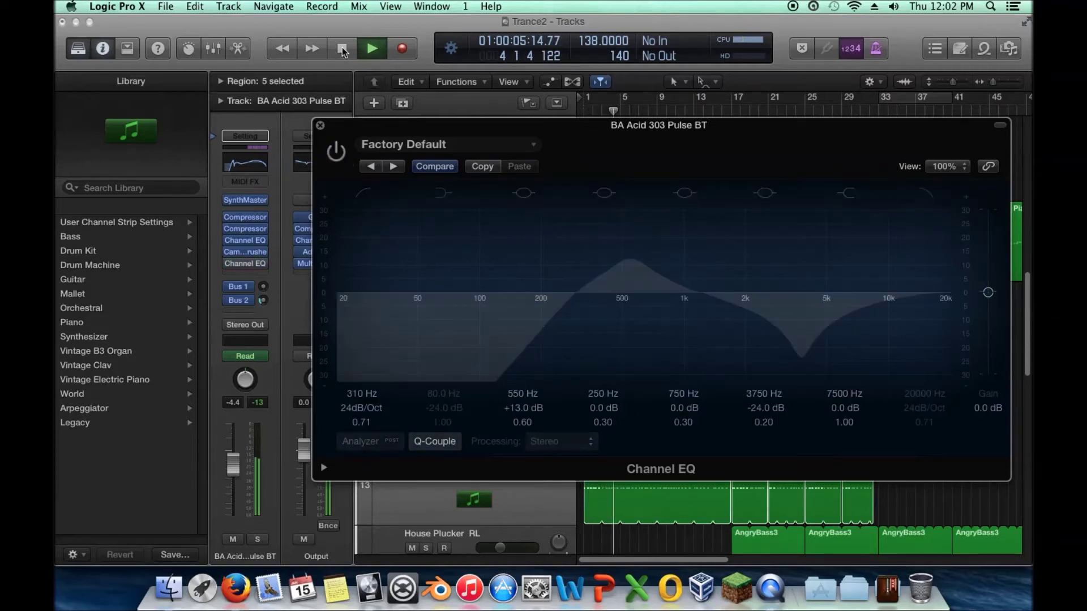
left_click(342, 49)
Close the Channel EQ window and replace the second Channel EQ with a stereo AutoFilter
left_click(320, 126)
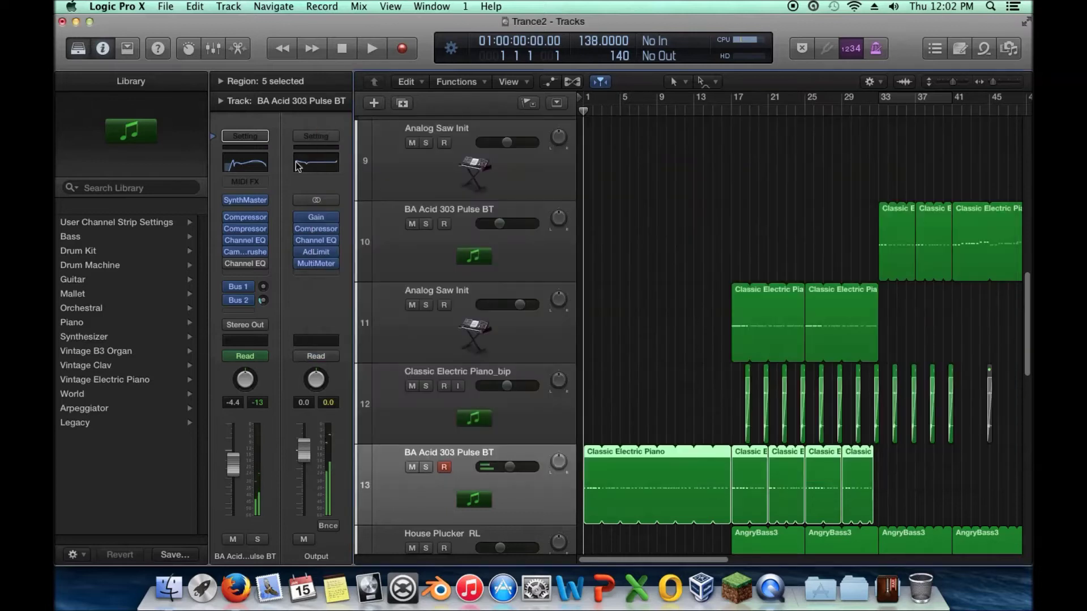
left_click(263, 265)
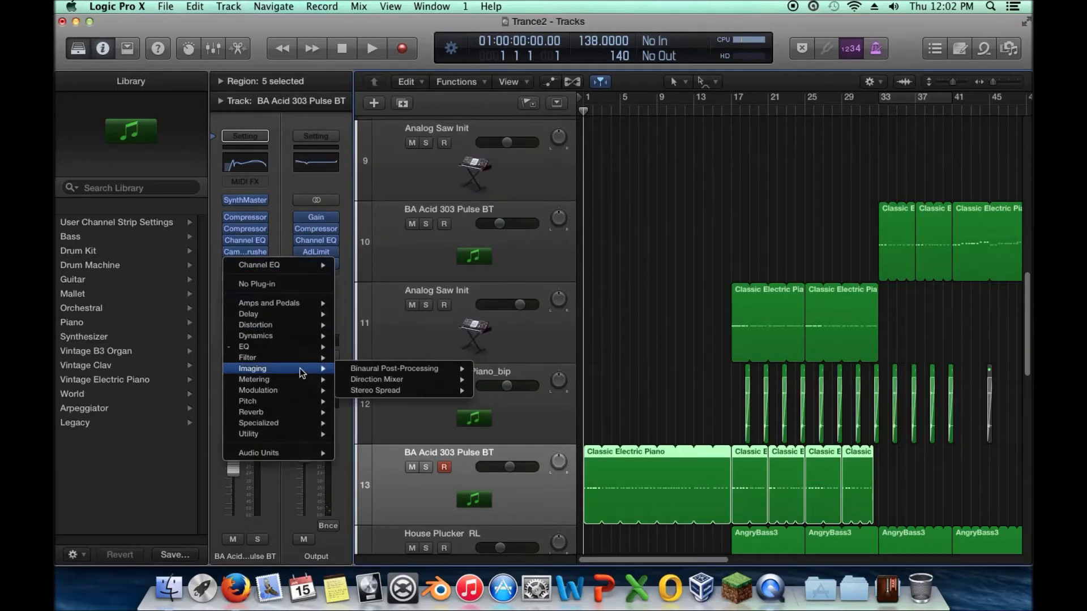
mouse_move(324, 385)
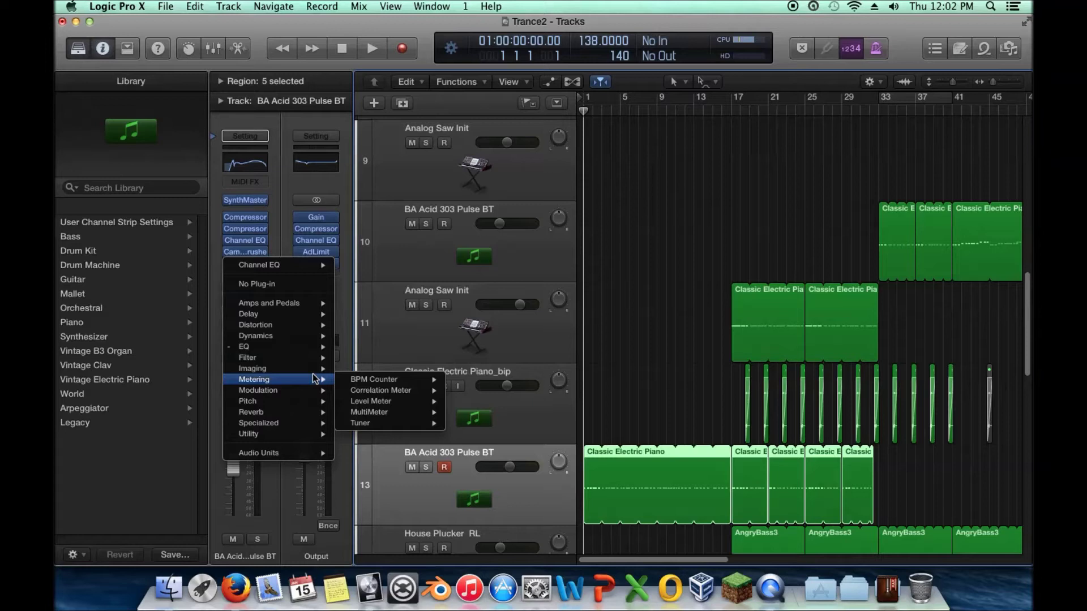
mouse_move(309, 362)
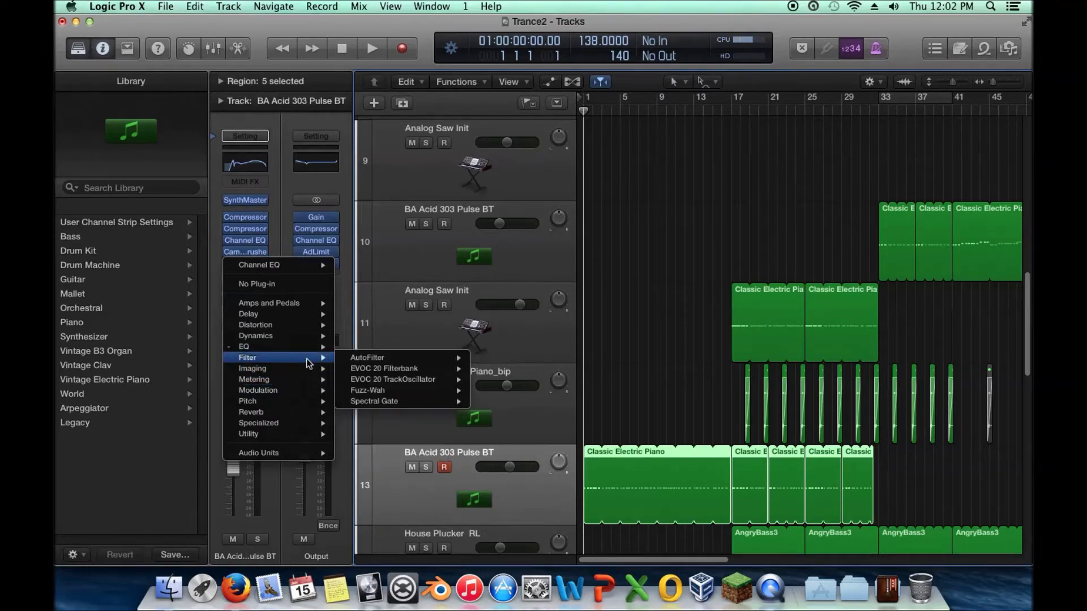
mouse_move(388, 362)
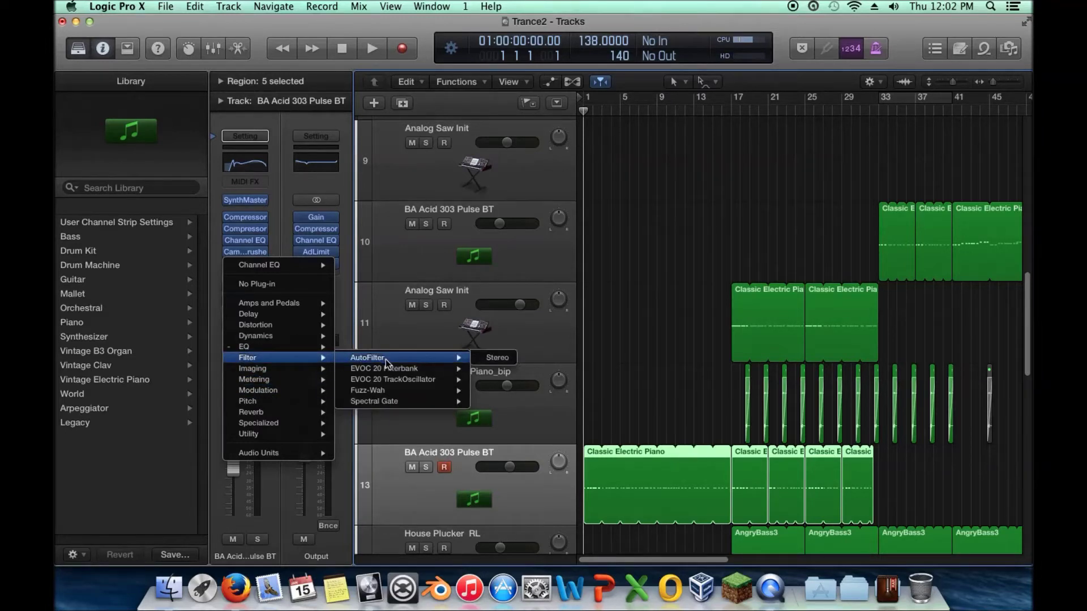
left_click(496, 359)
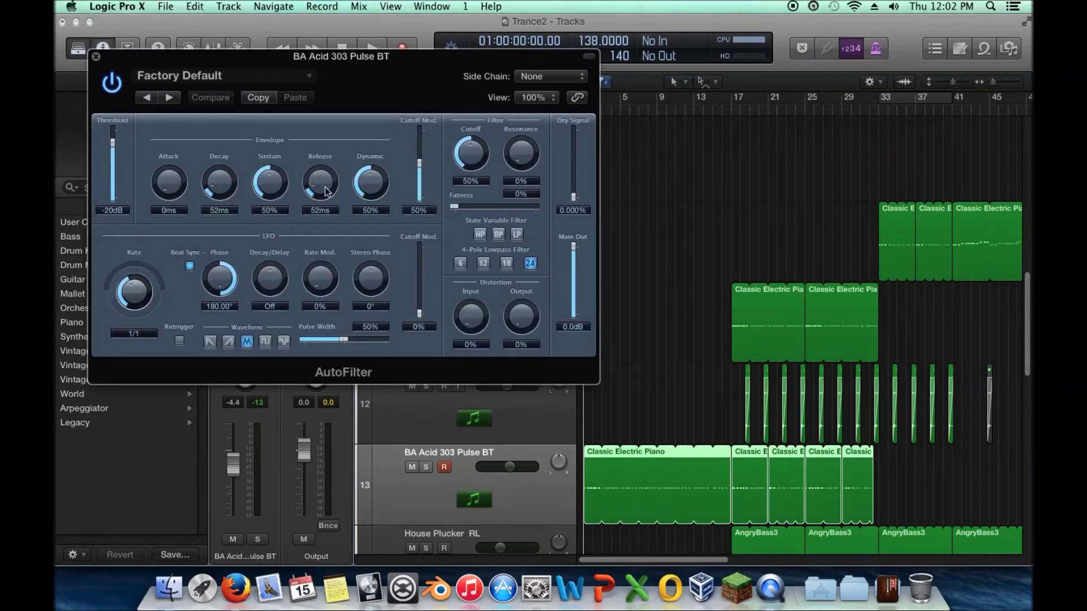
Move the AutoFilter window aside and switch its filter from 24 dB lowpass to band-pass
left_click_drag(112, 62, 437, 86)
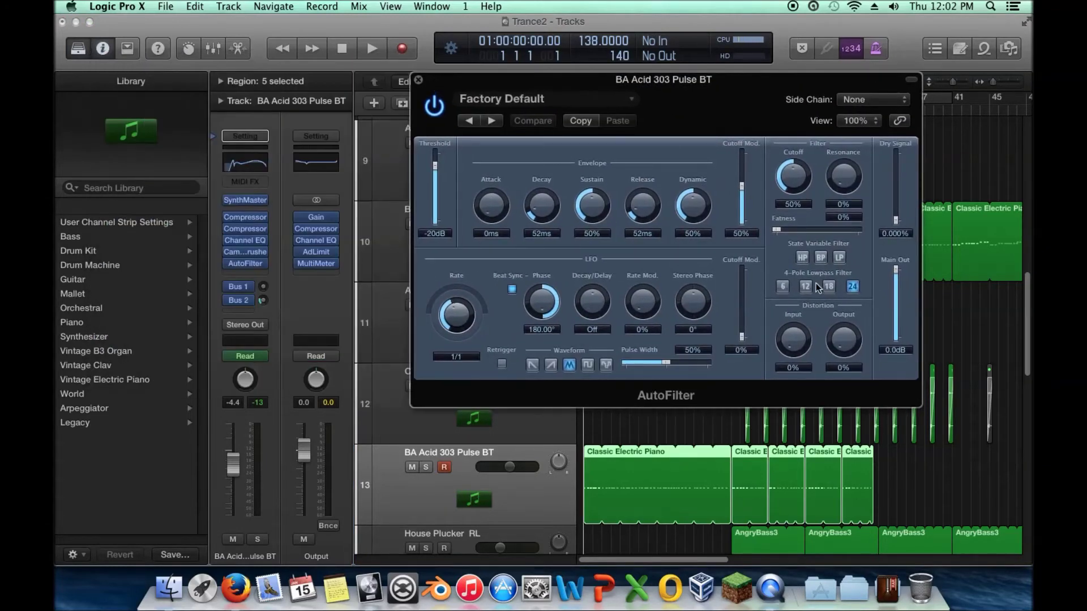
left_click(839, 258)
left_click(802, 258)
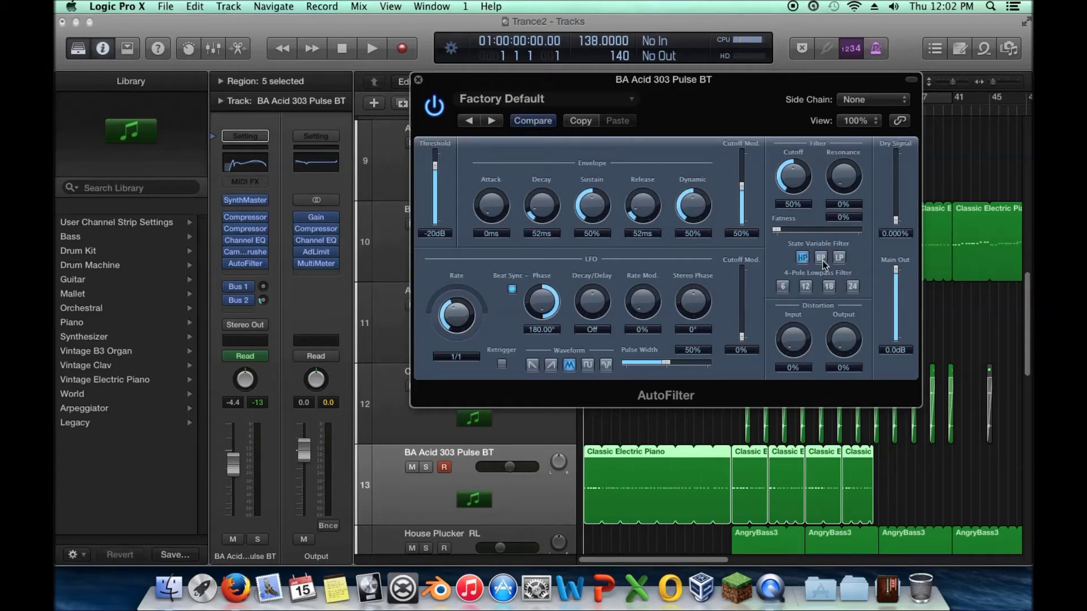
left_click(821, 259)
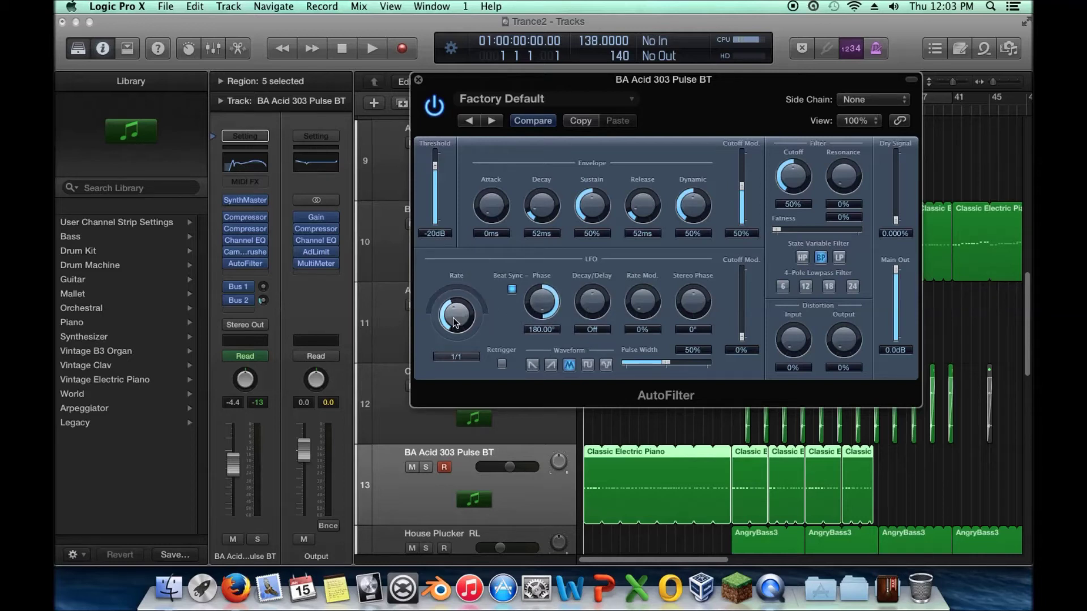
Set LFO cutoff modulation to 100%, unsync the rate to about 0.98 Hz, and audition it
left_click_drag(454, 322, 456, 266)
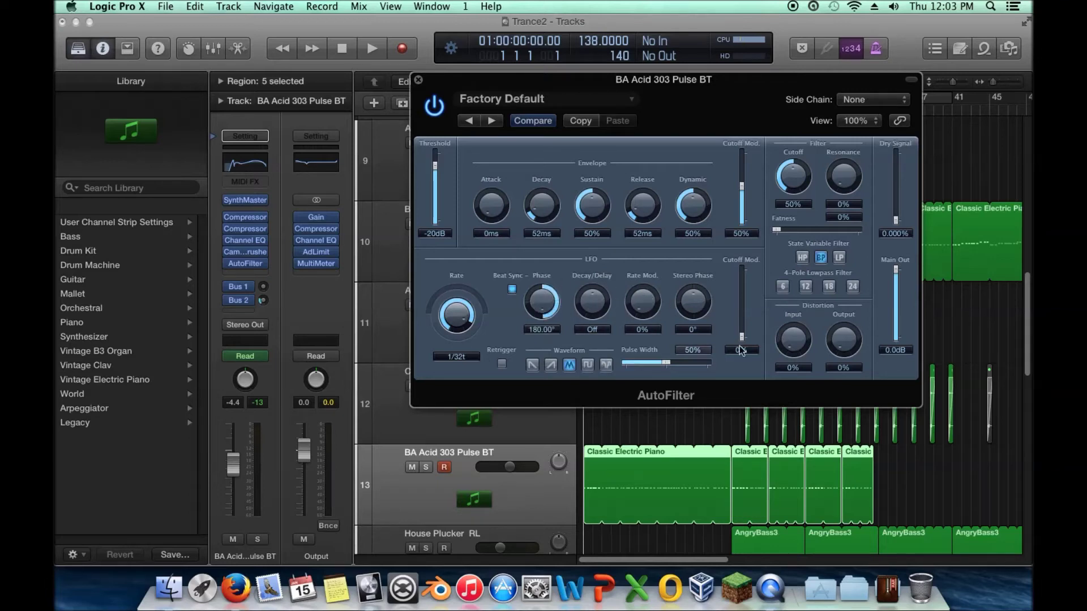
left_click_drag(740, 349, 699, 226)
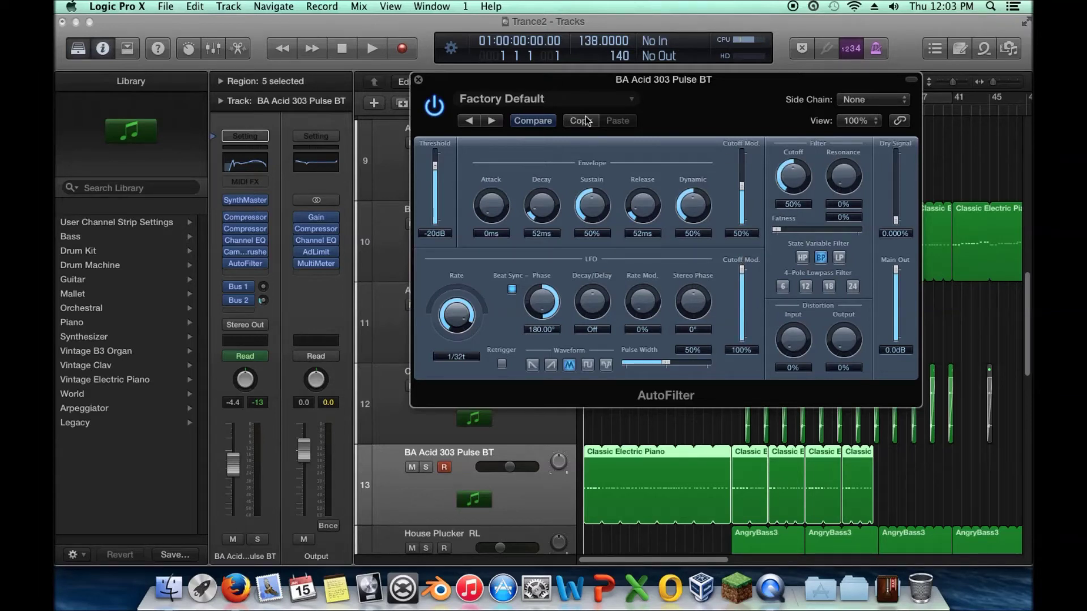
mouse_move(456, 316)
left_mouse_down()
mouse_move(458, 299)
mouse_move(463, 325)
mouse_move(464, 308)
left_mouse_up()
left_click(512, 289)
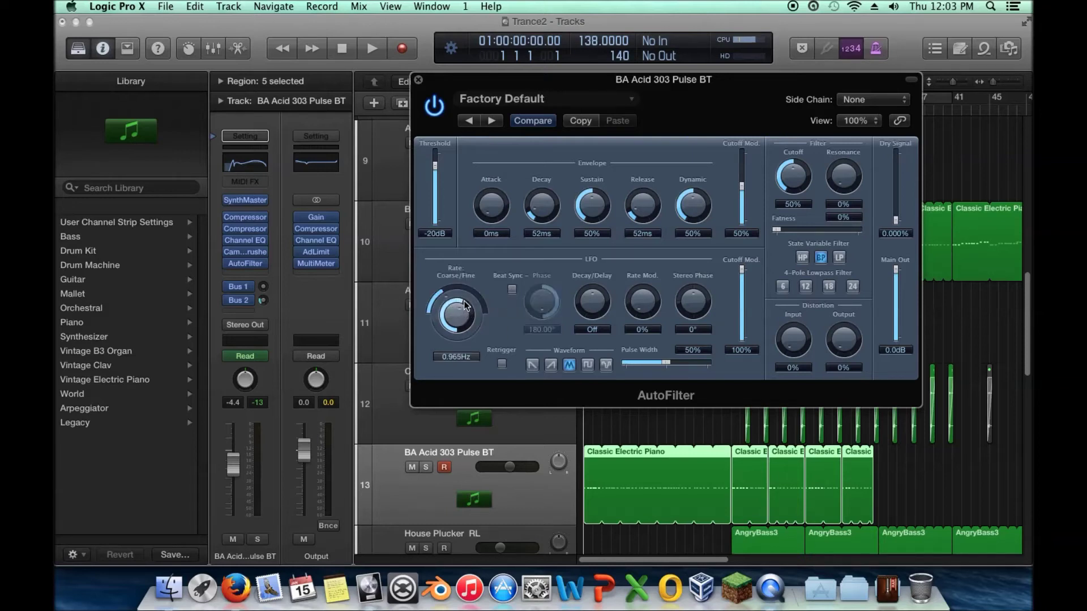
left_click(368, 49)
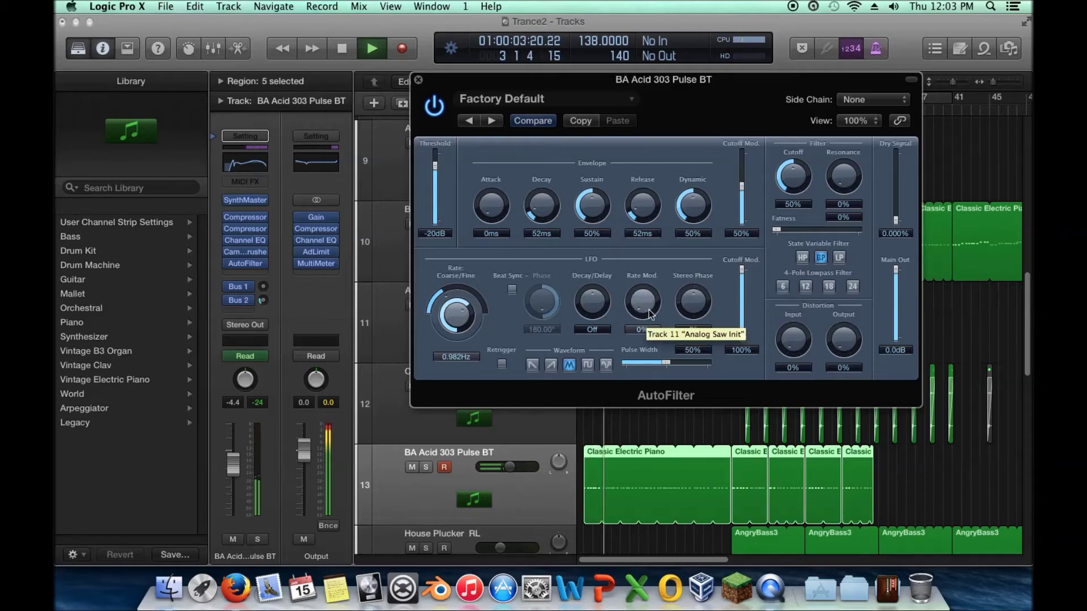
key("space")
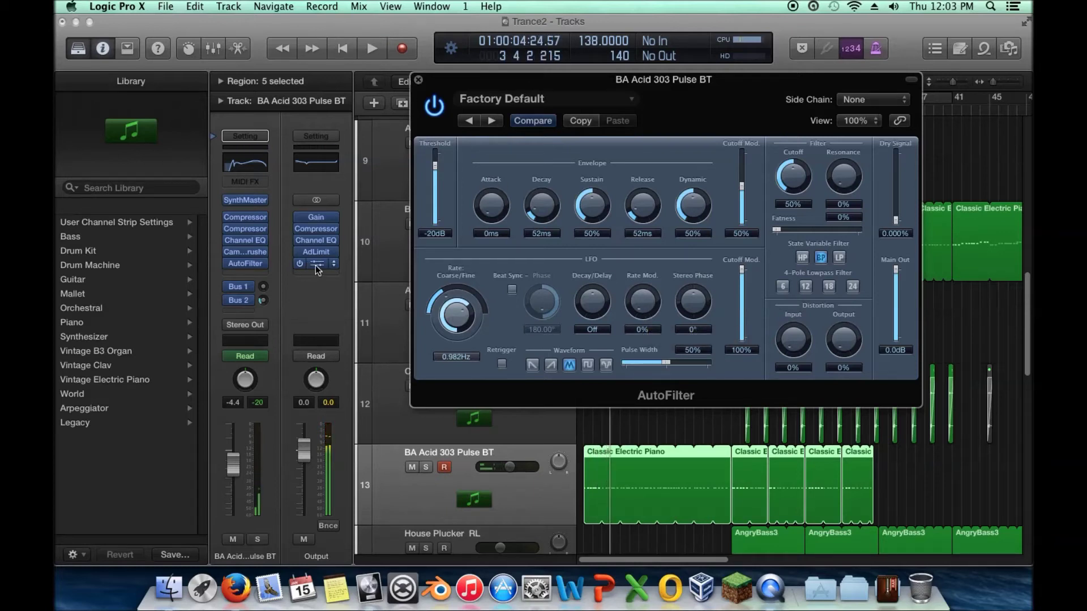
left_click(245, 240)
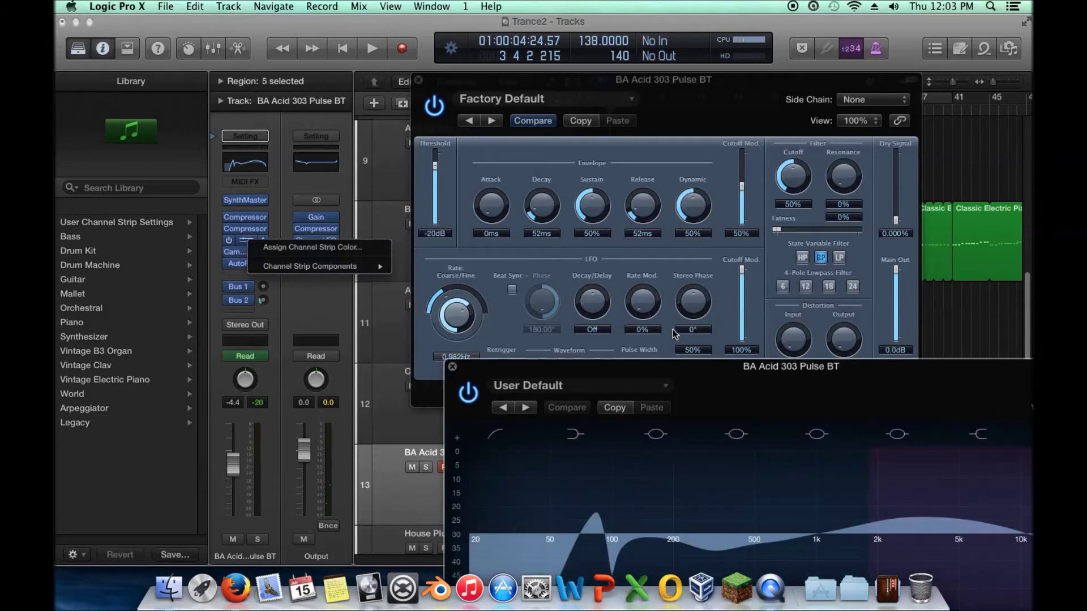
Close the first Channel EQ window and the AutoFilter window
left_click(683, 371)
double_click(684, 372)
left_click_drag(684, 371, 390, 167)
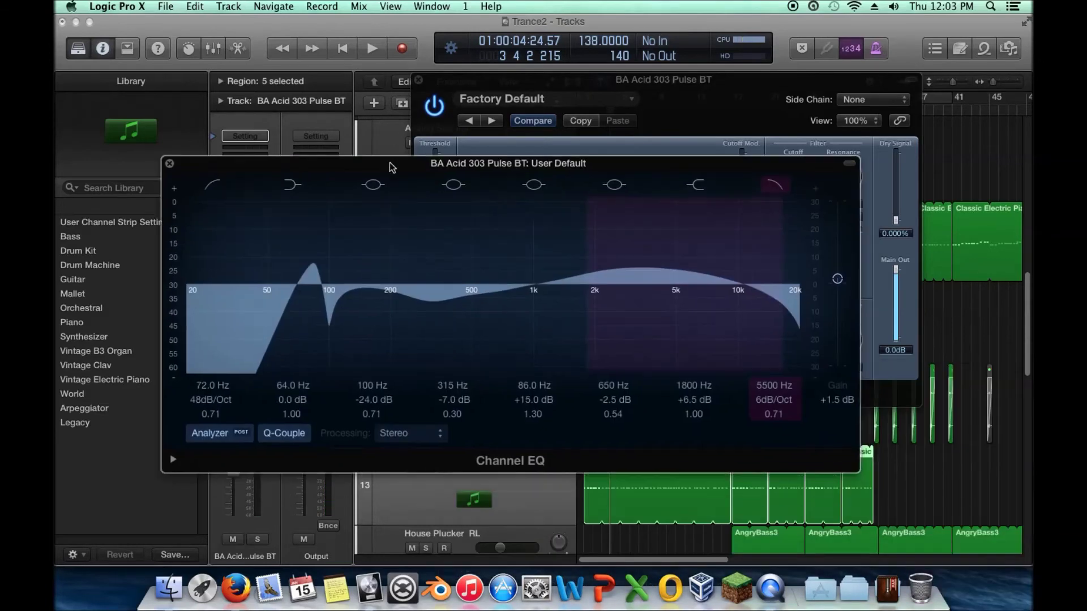
double_click(395, 168)
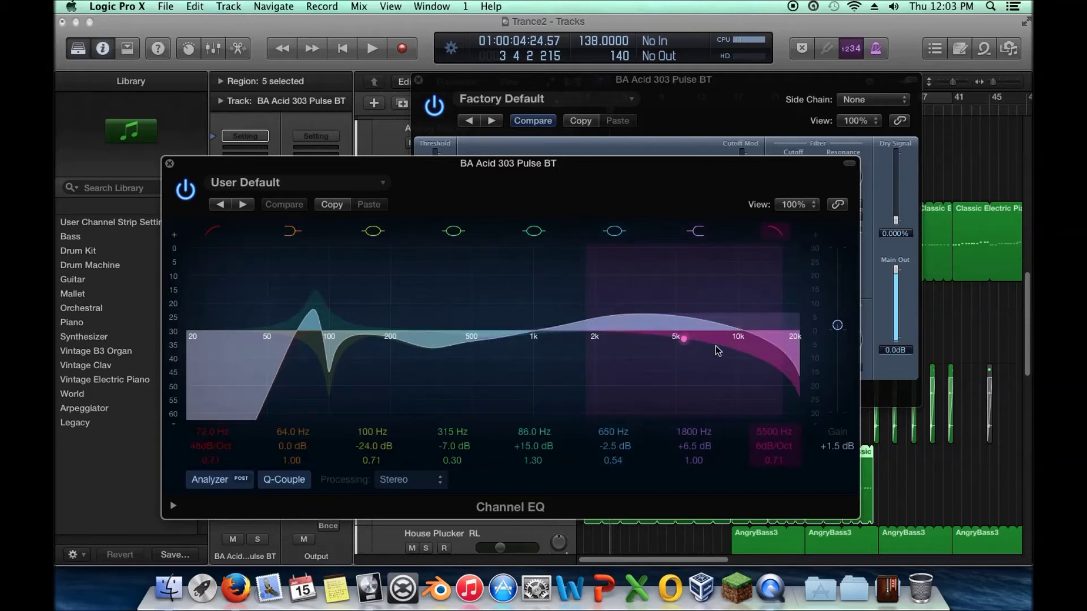
left_click(169, 163)
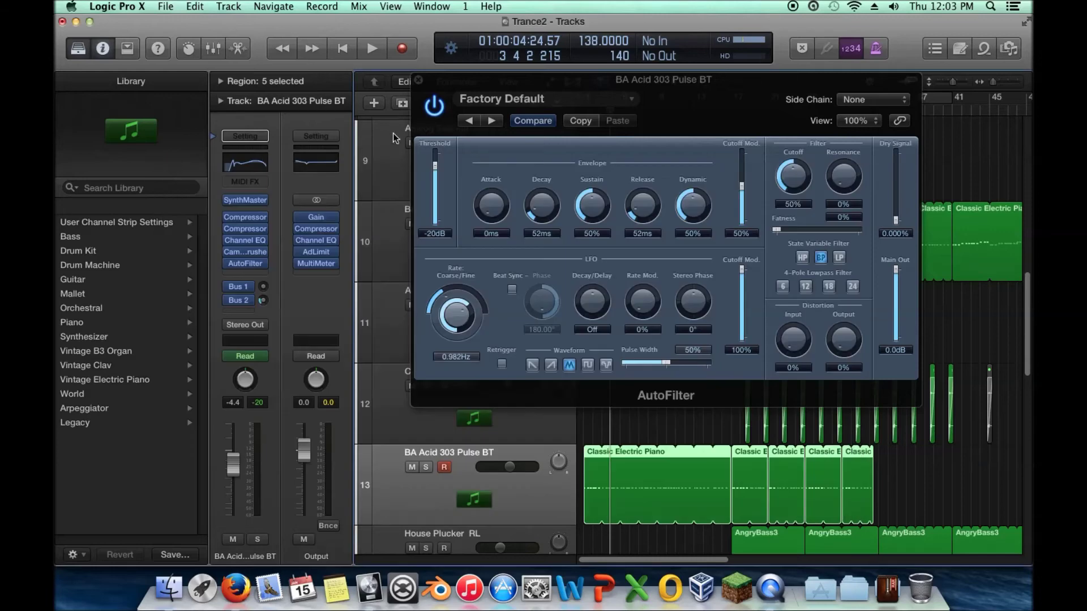
left_click(418, 80)
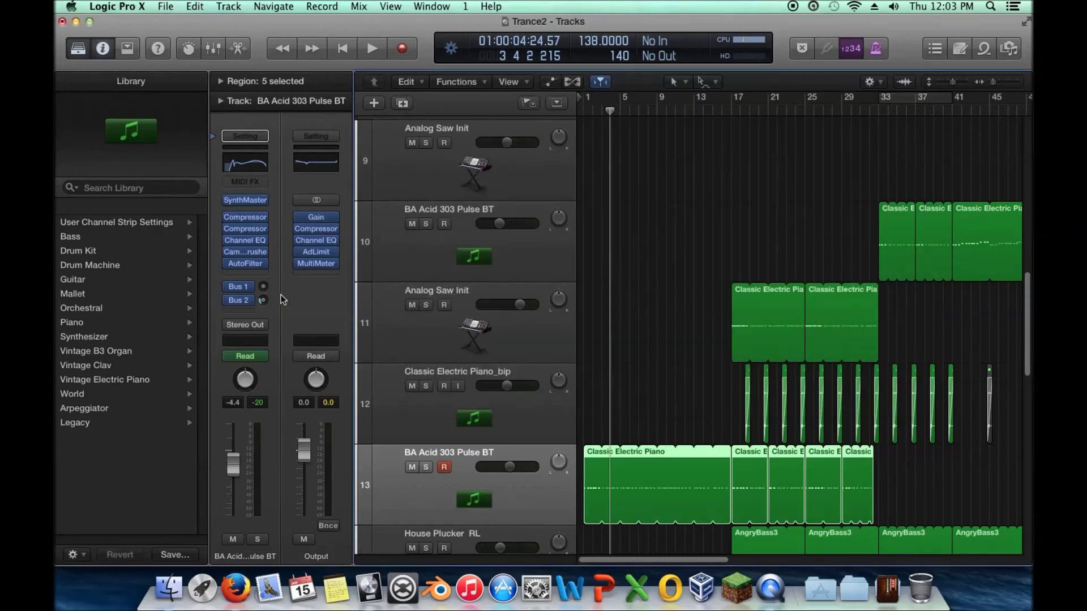
Set the AutoFilter slot to No Plug-in and open the empty slot's plug-in list
left_click(263, 264)
left_click(262, 284)
left_click(249, 264)
Insert a Channel EQ: +24 dB at 780 Hz, −24 dB at 235 Hz and 6100 Hz, 170 Hz low cut
mouse_move(252, 322)
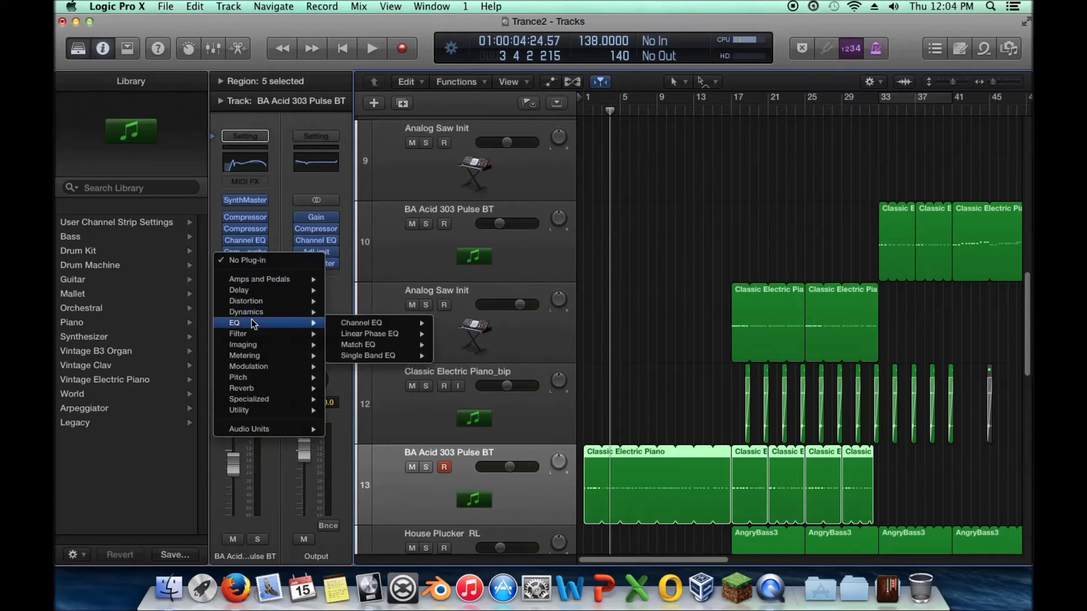
left_click(427, 321)
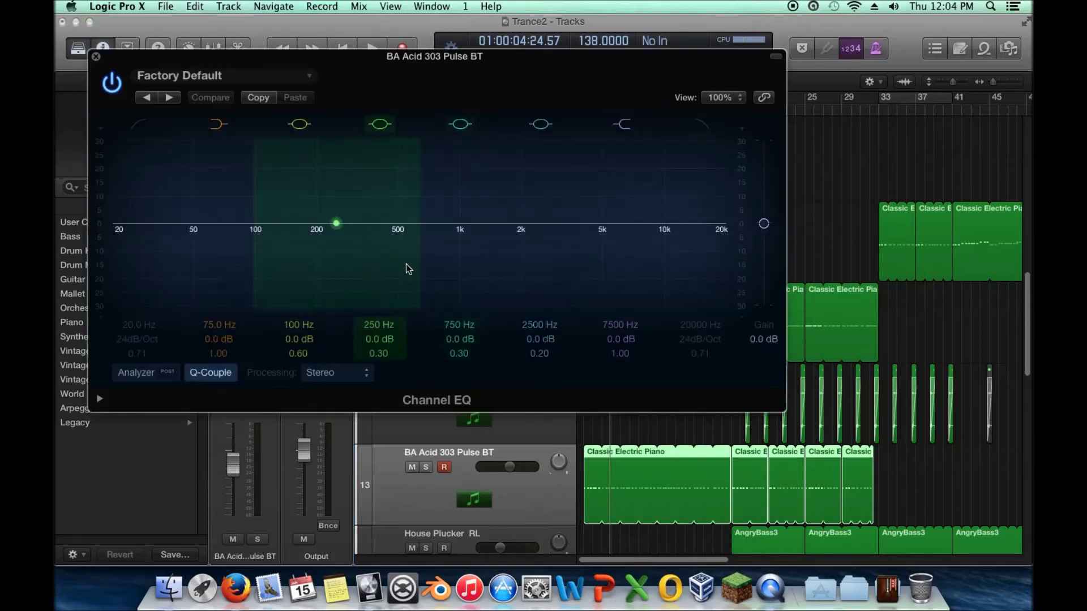
left_click_drag(408, 269, 411, 192)
left_click_drag(304, 209, 298, 348)
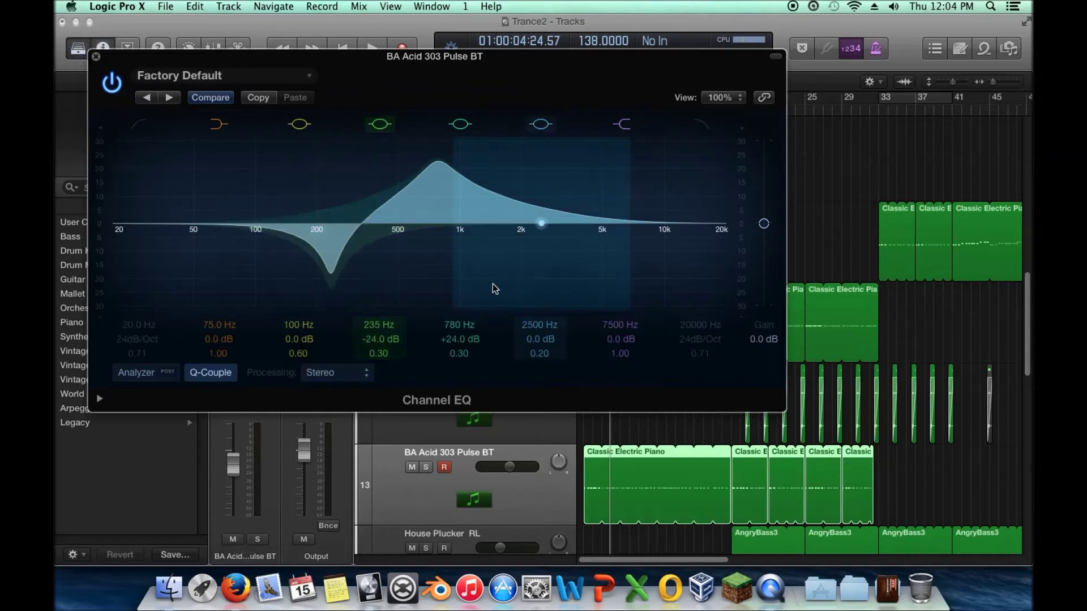
left_click_drag(623, 284, 605, 545)
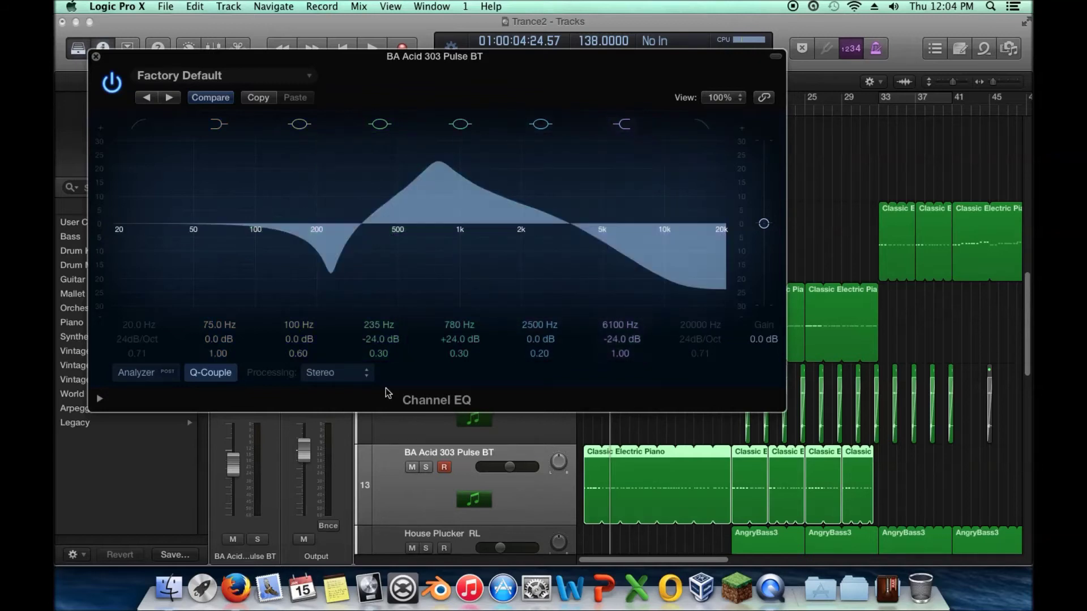
left_click(136, 126)
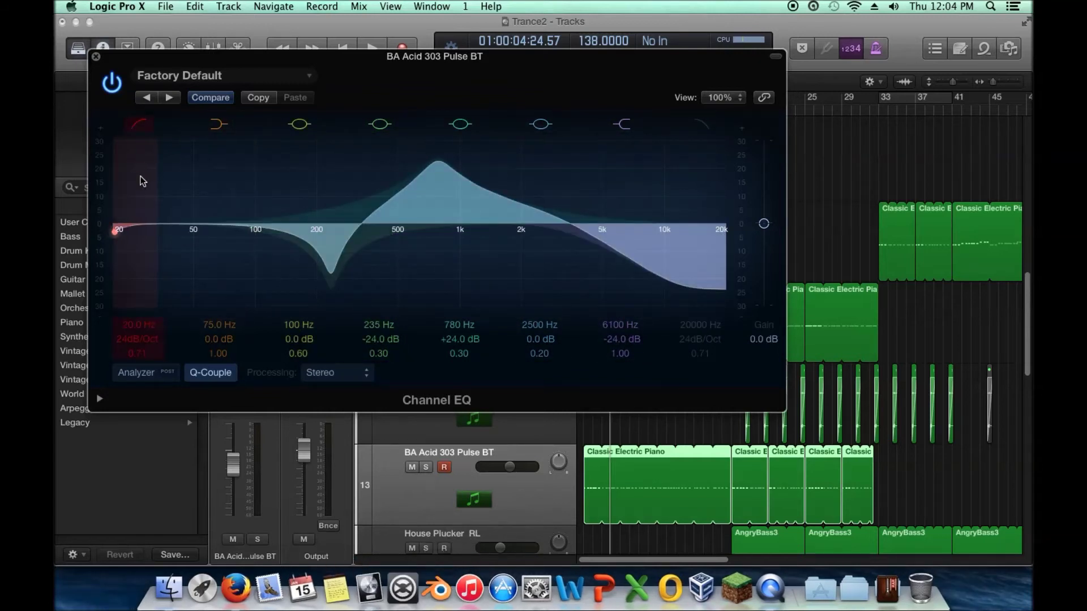
left_click_drag(141, 177, 303, 187)
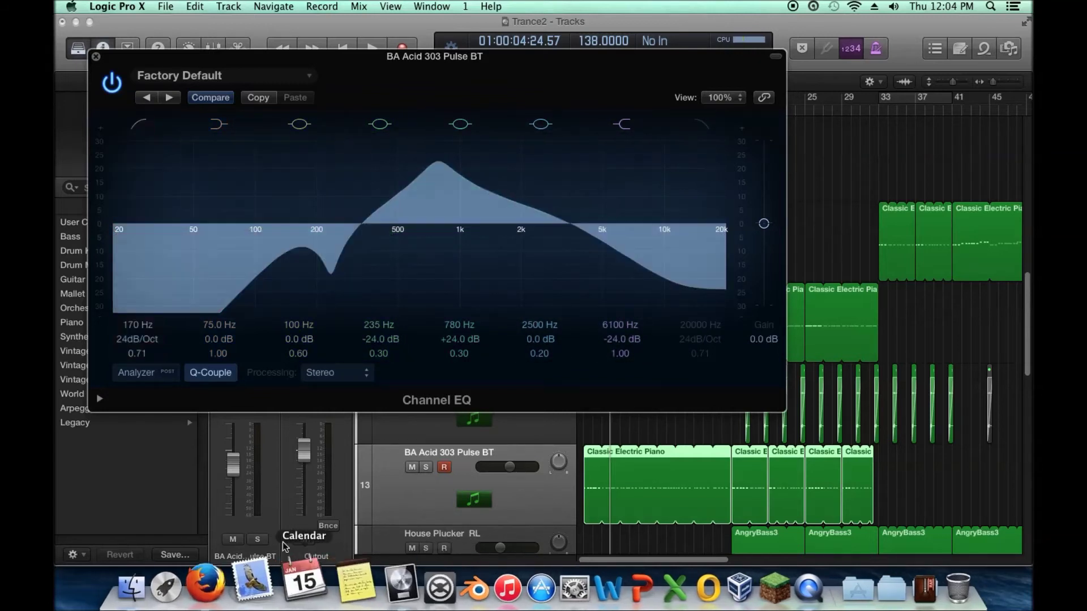
Audition from the project start, ease the peak to +19.5 dB at 790 Hz, then close the EQ
left_click(340, 48)
left_click(371, 49)
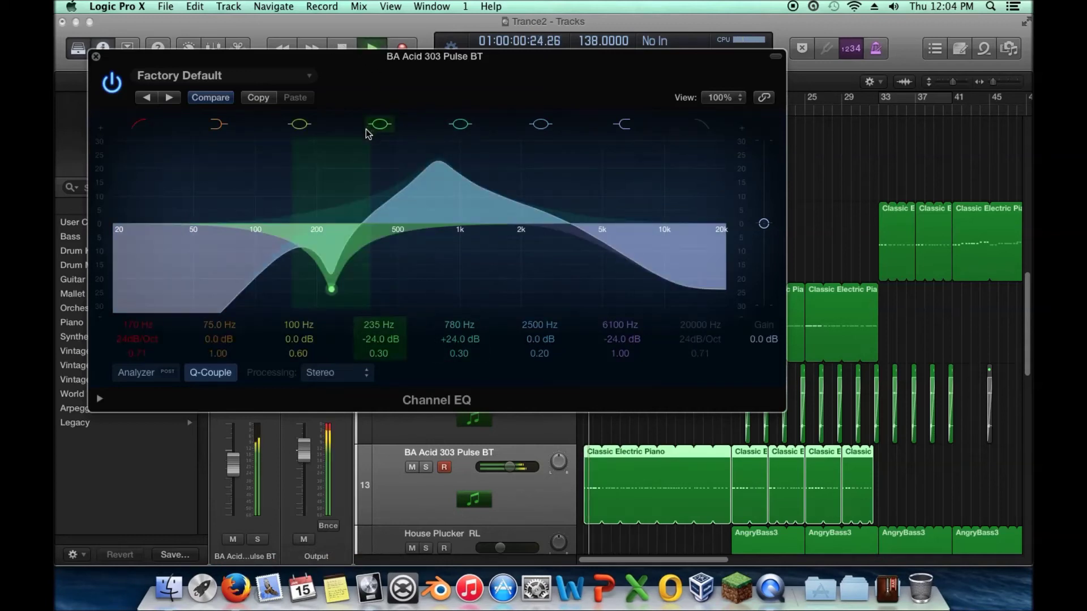
left_click_drag(497, 175, 499, 194)
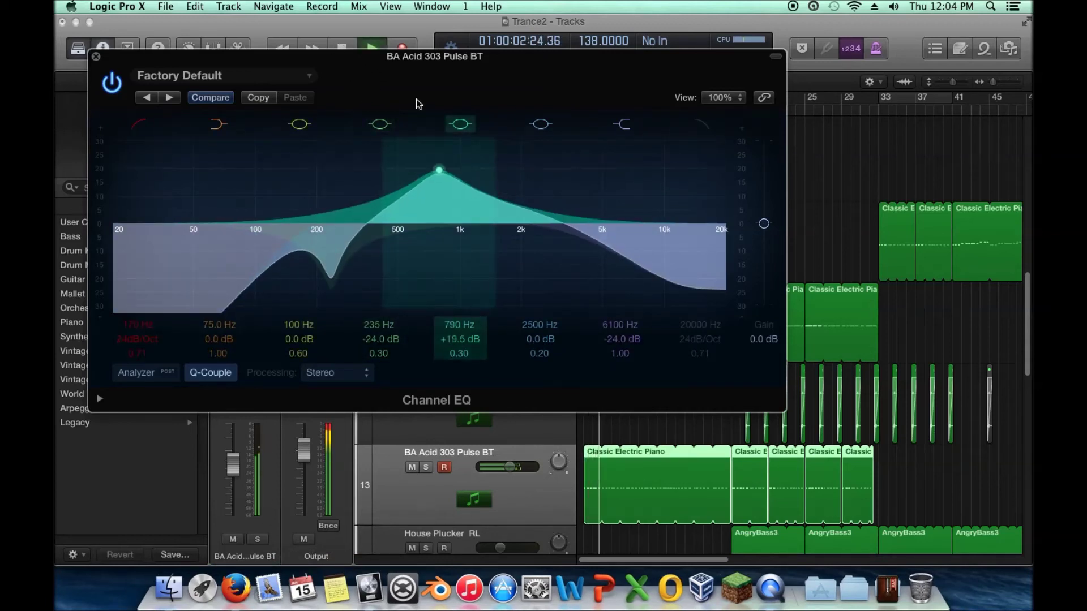
key("space")
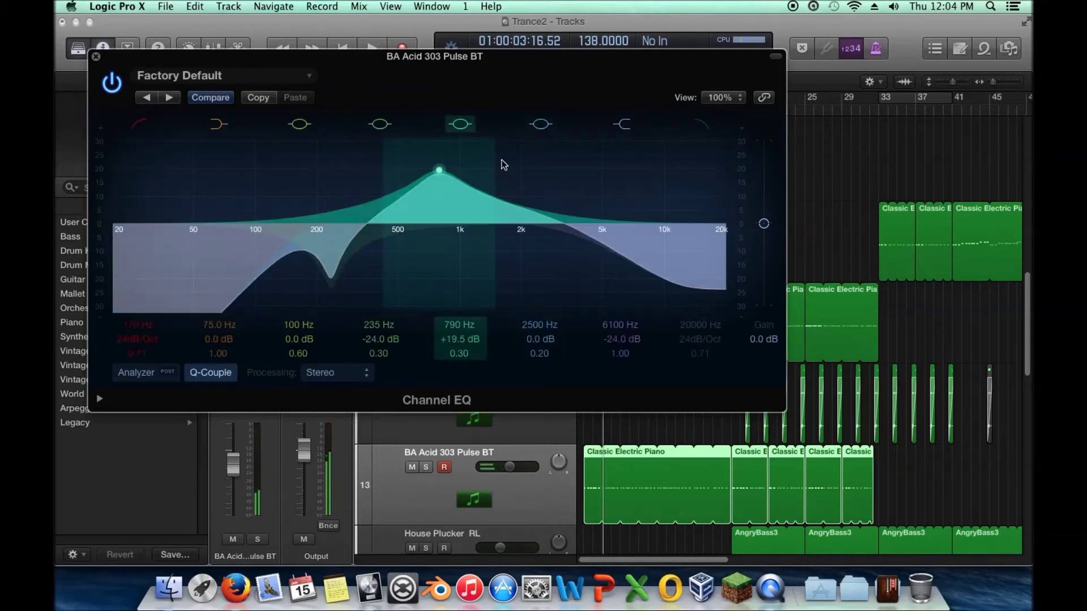
left_click(96, 56)
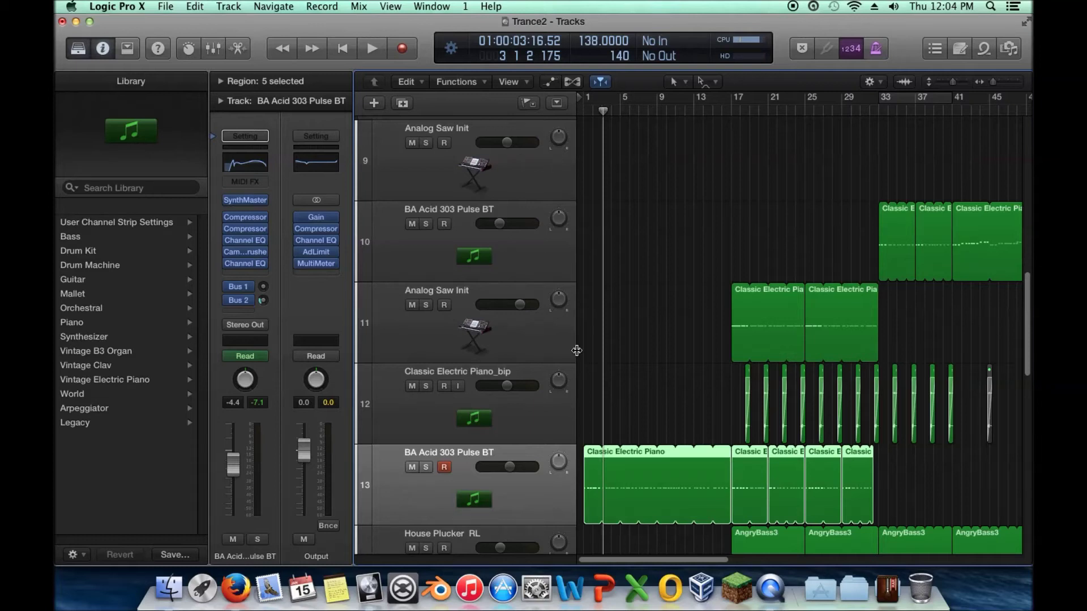
scroll(606, 382, "down", 3)
key("Return")
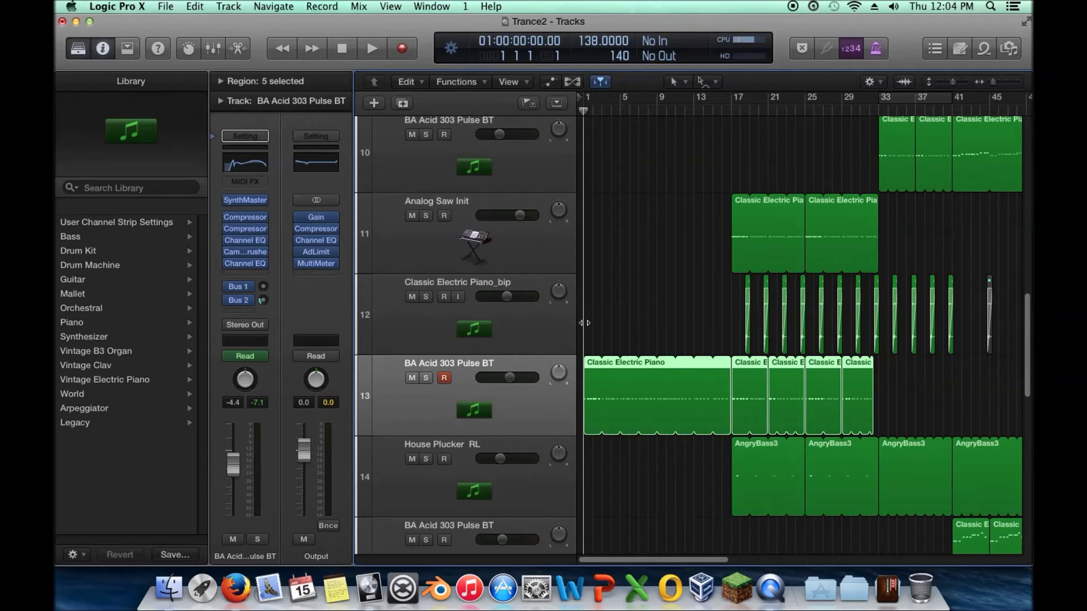
left_click_drag(584, 323, 603, 323)
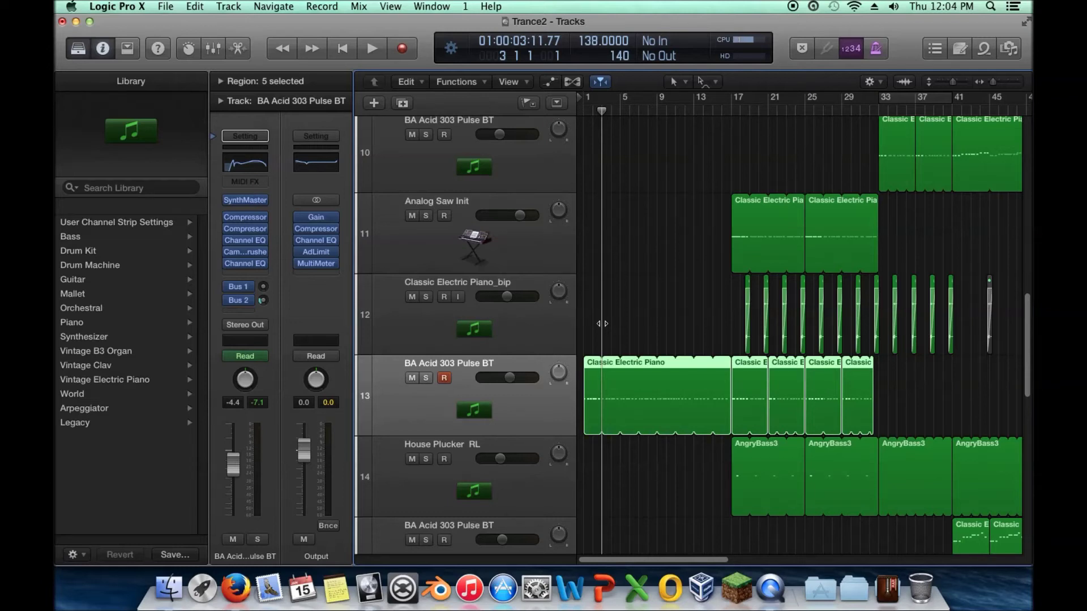
key("Return")
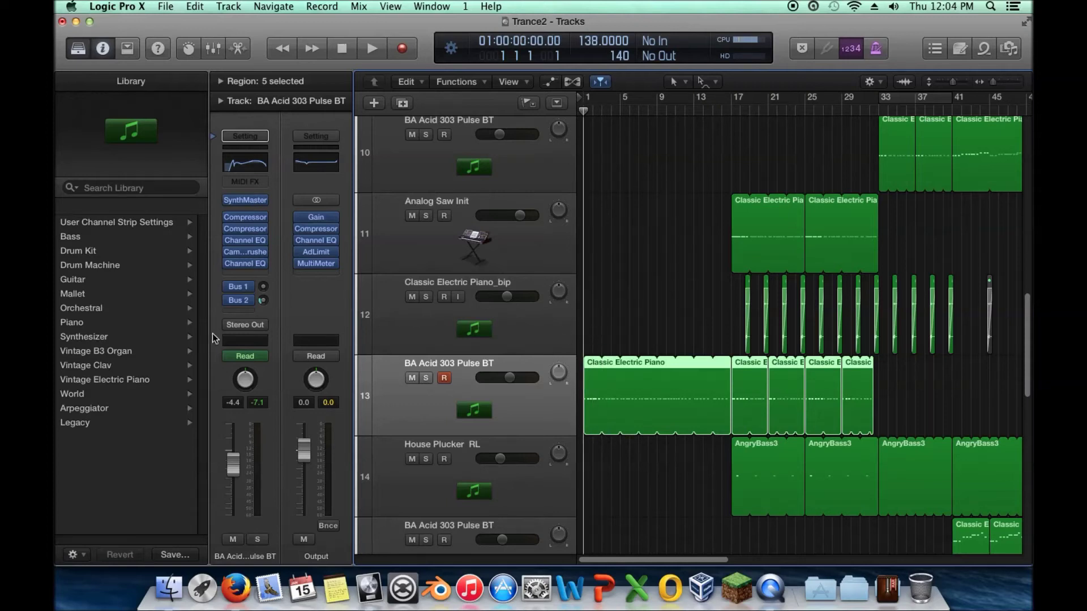
mouse_move(255, 266)
left_click(247, 265)
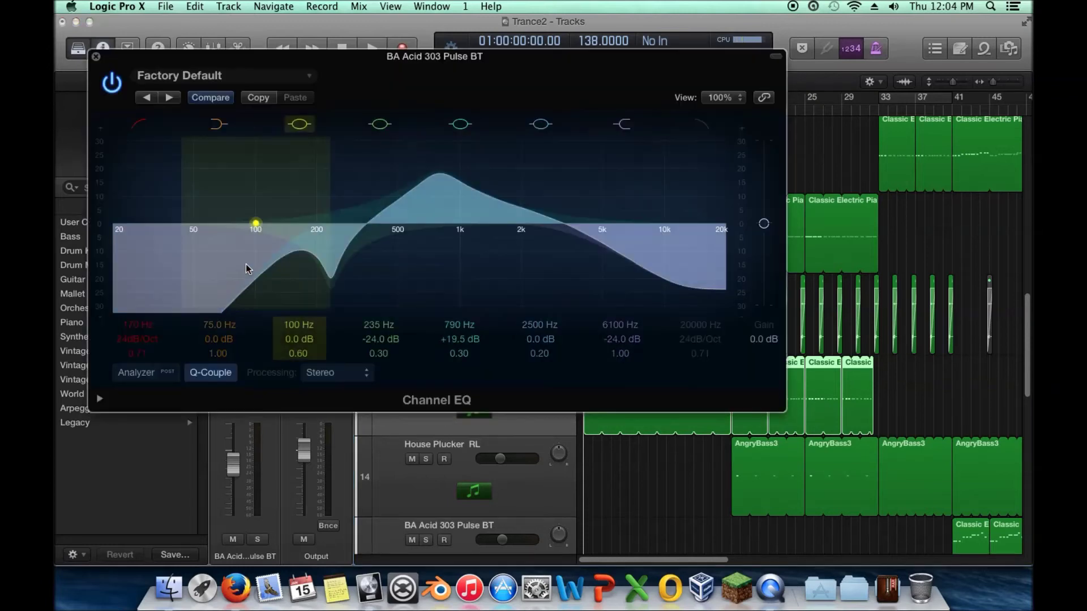
left_click(94, 55)
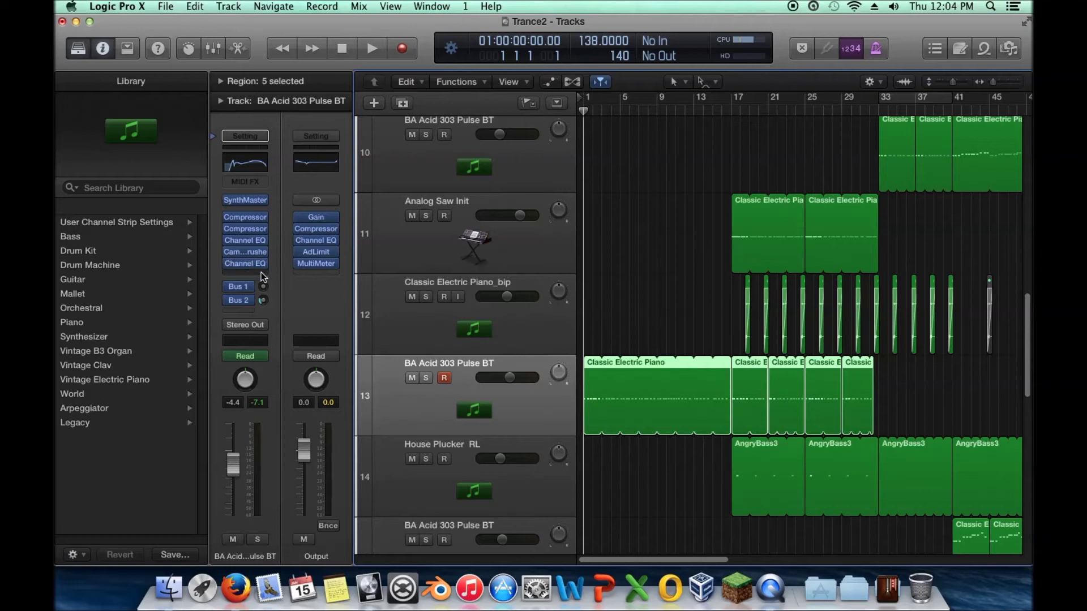
mouse_move(336, 244)
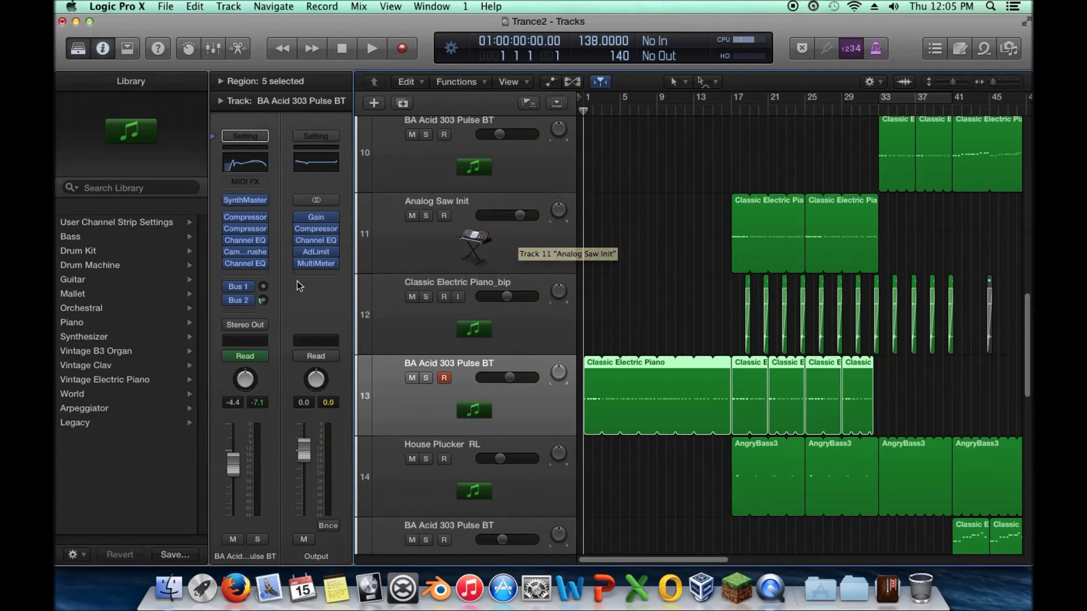
left_click(243, 264)
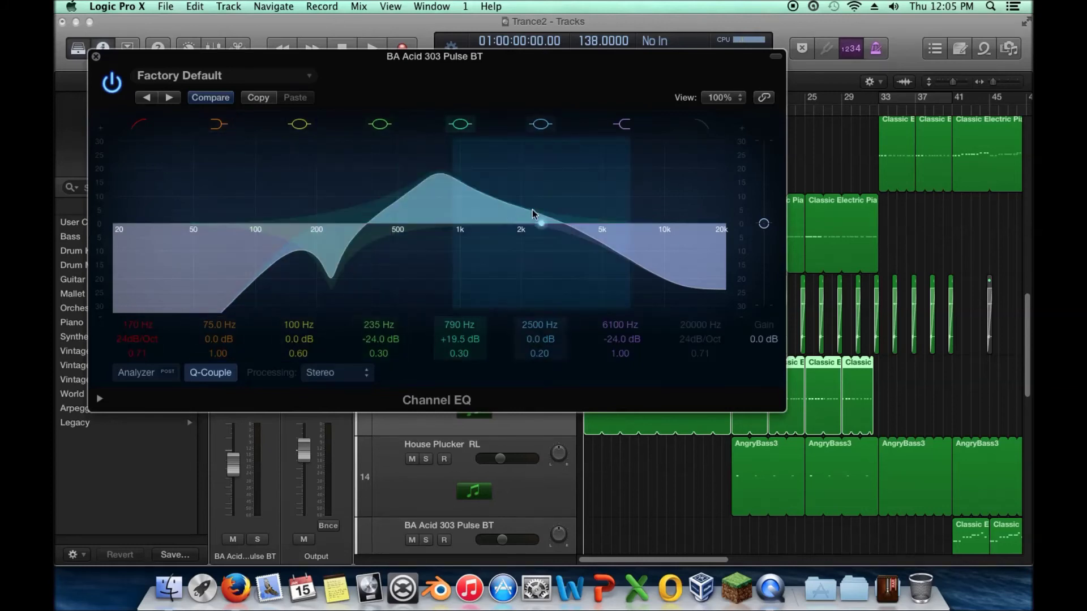
left_click(96, 56)
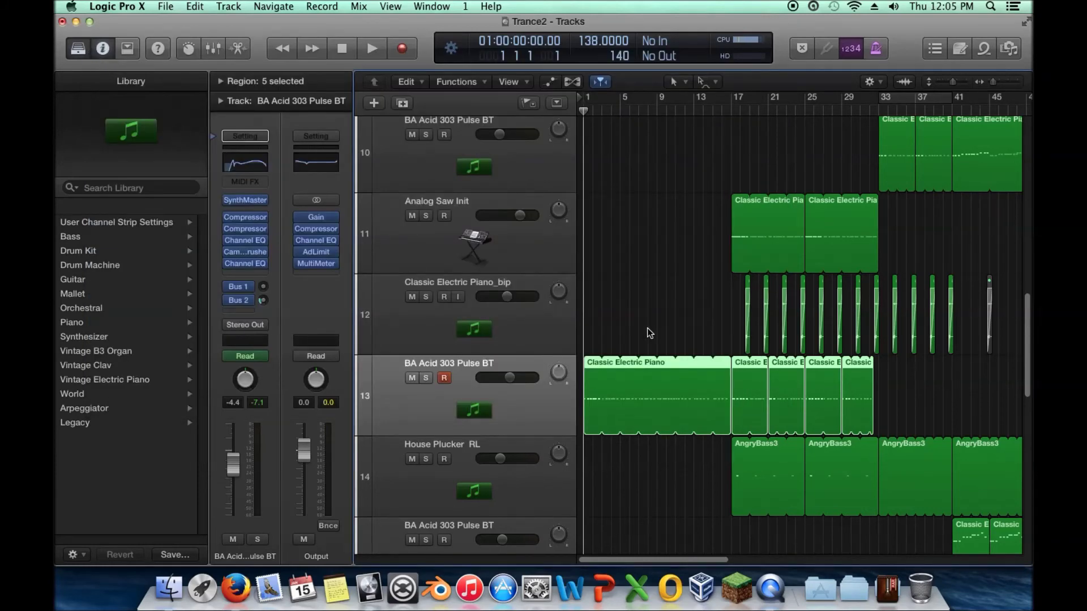
Add a stereo AutoFilter in the last insert slot and start playback
scroll(624, 324, "down", 5)
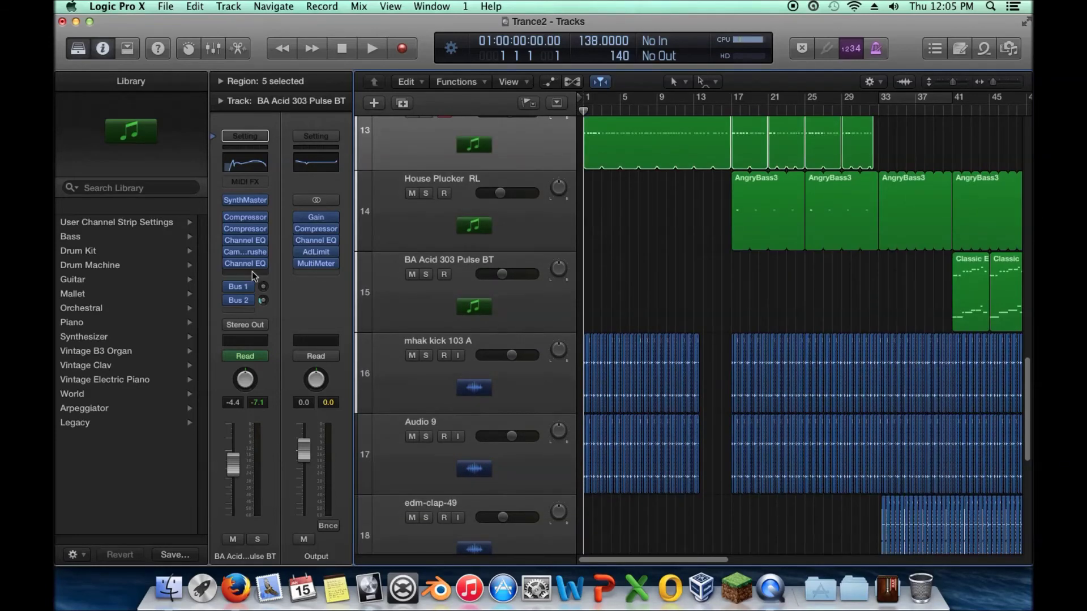
left_click(265, 264)
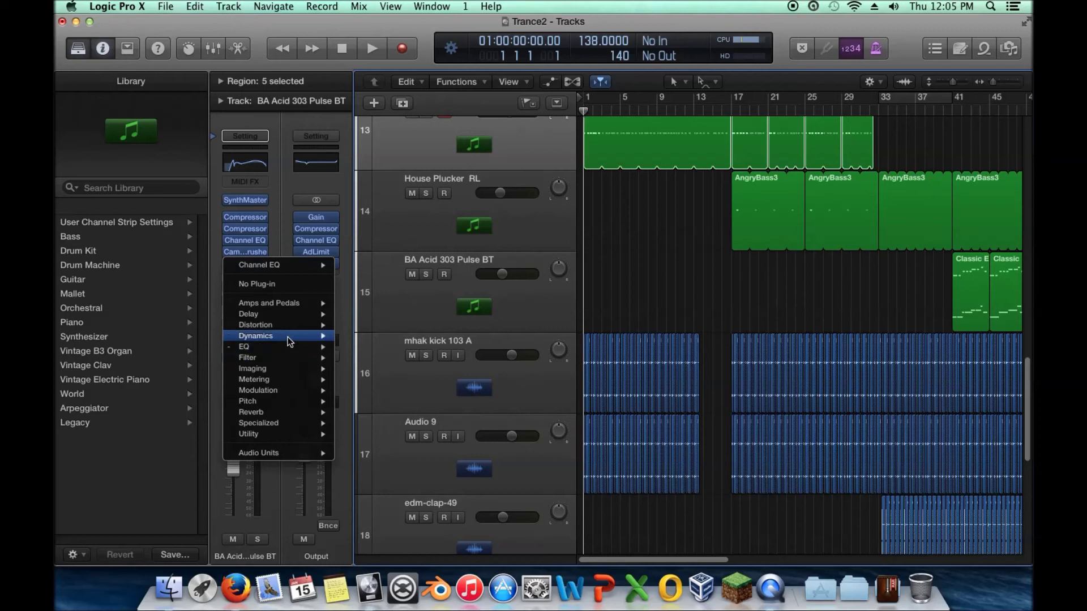
mouse_move(292, 359)
mouse_move(400, 359)
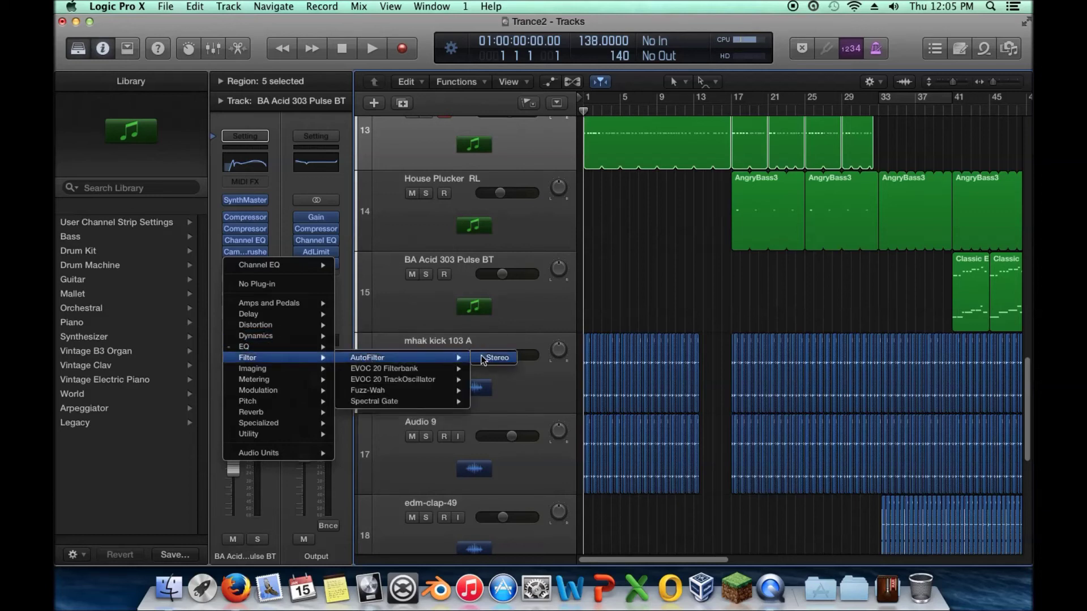
left_click(487, 360)
key("space")
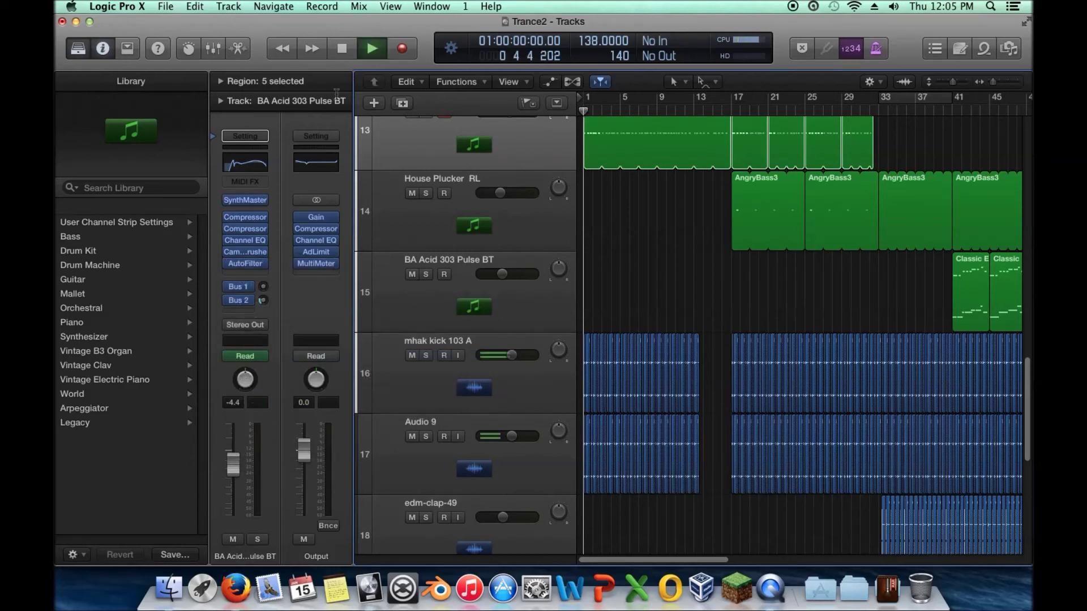
Replace that AutoFilter with a stereo EVOC 20 Filterbank and stop playback
left_click(245, 263)
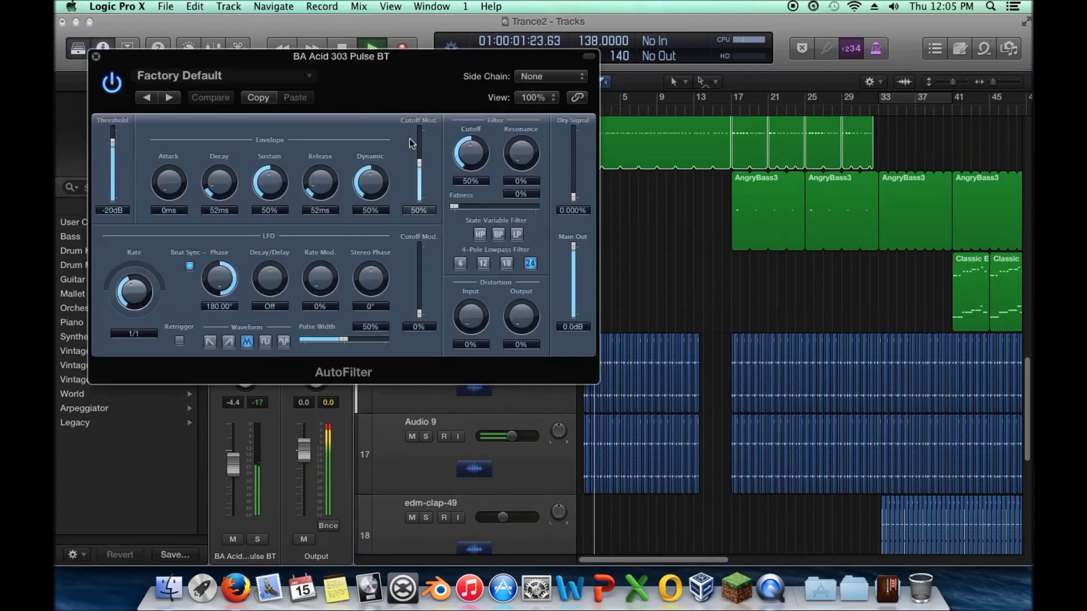
left_click(96, 56)
left_click(261, 263)
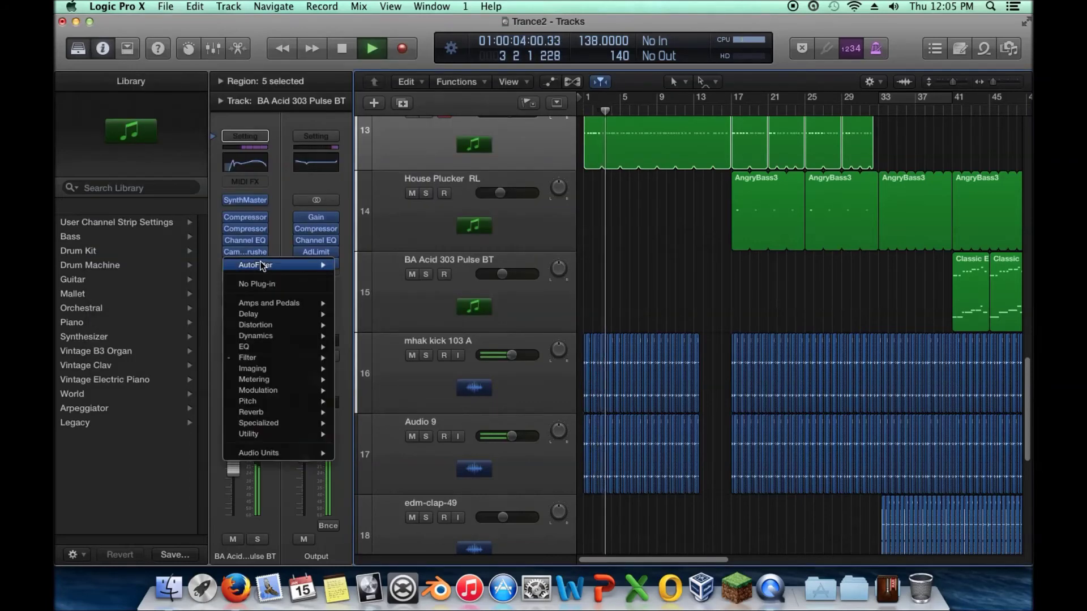
mouse_move(323, 362)
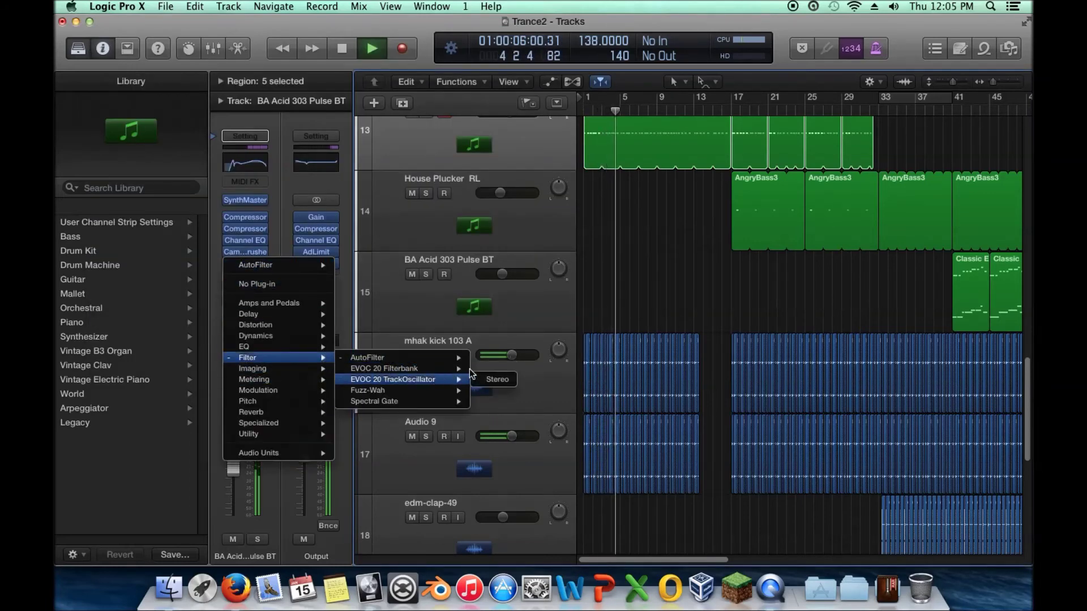
mouse_move(408, 368)
left_click(493, 368)
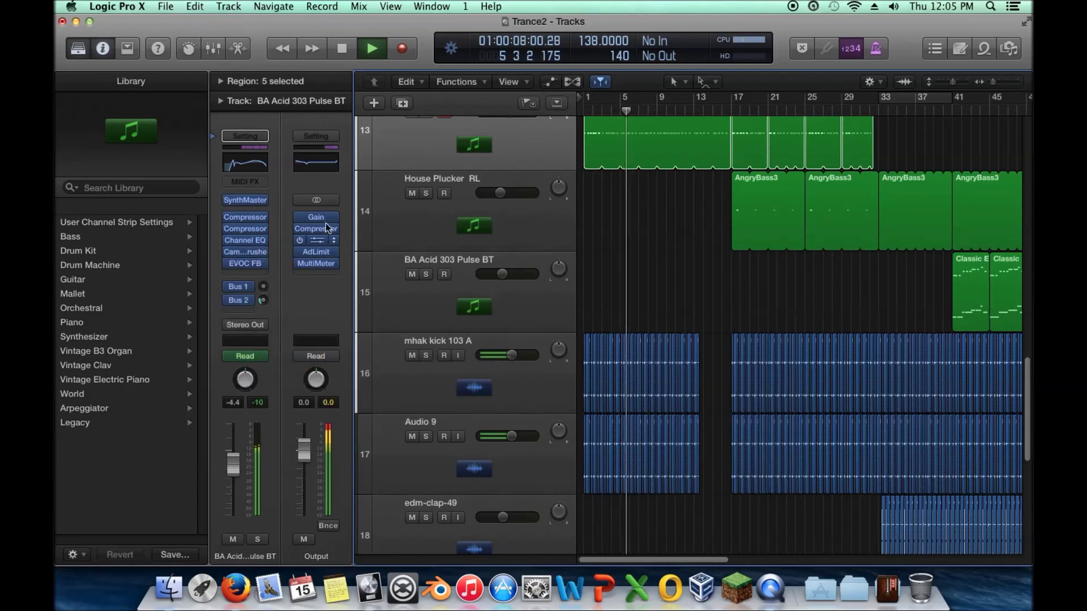
key("space")
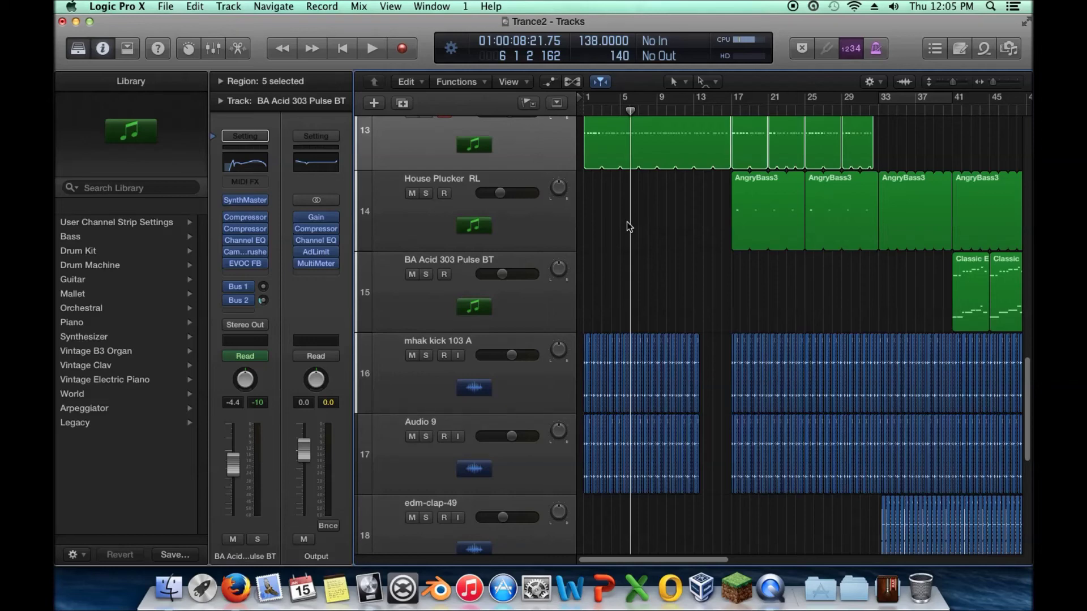
Scroll the track list up to tracks 7–12 and send the playhead back to bar 1
scroll(653, 208, "up", 5)
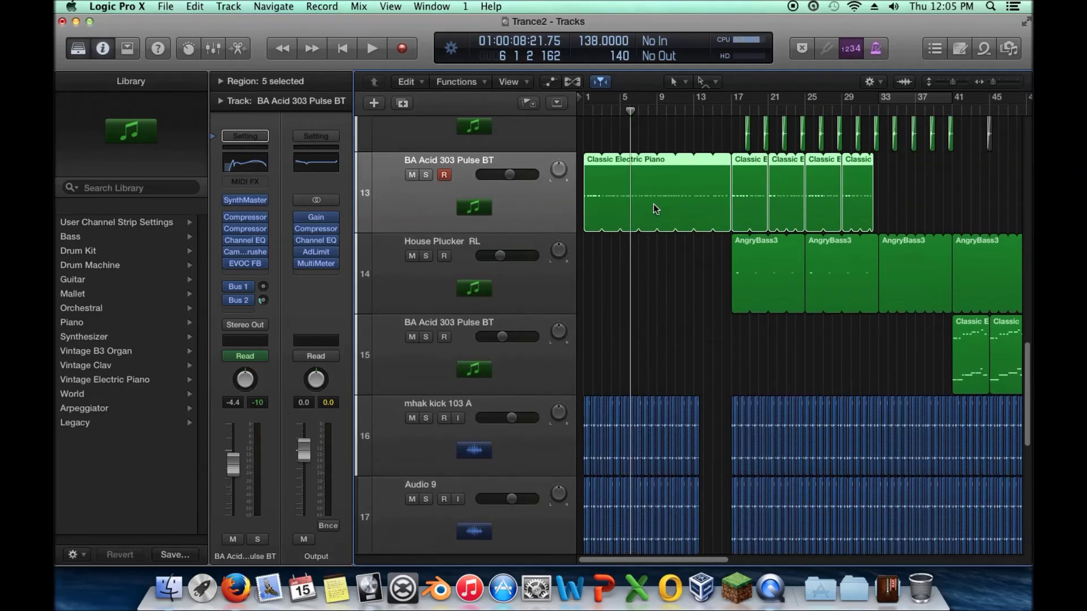
scroll(655, 210, "up", 1)
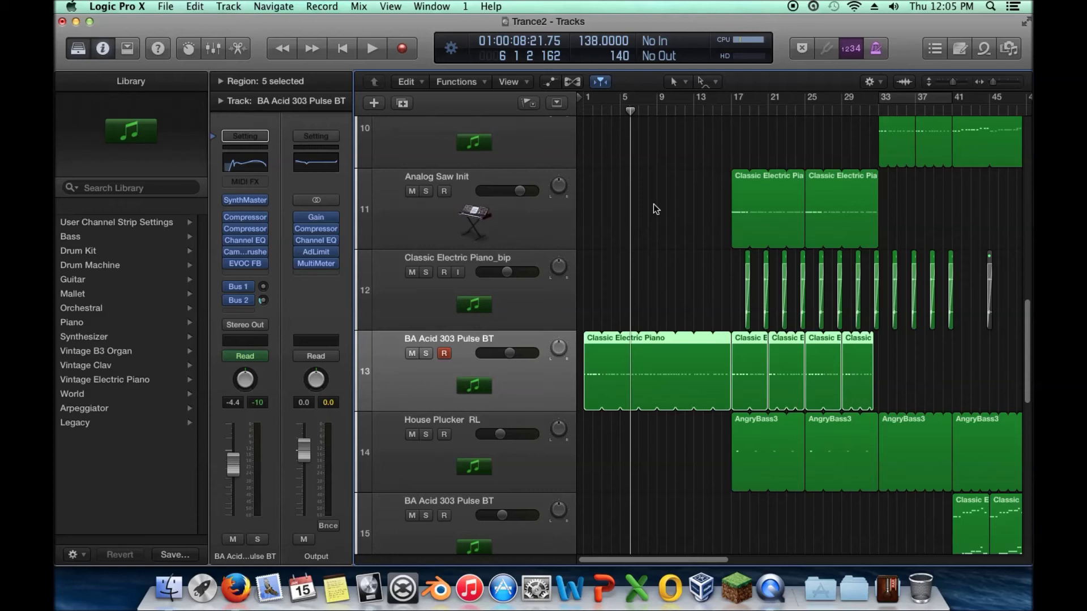
scroll(655, 209, "up", 8)
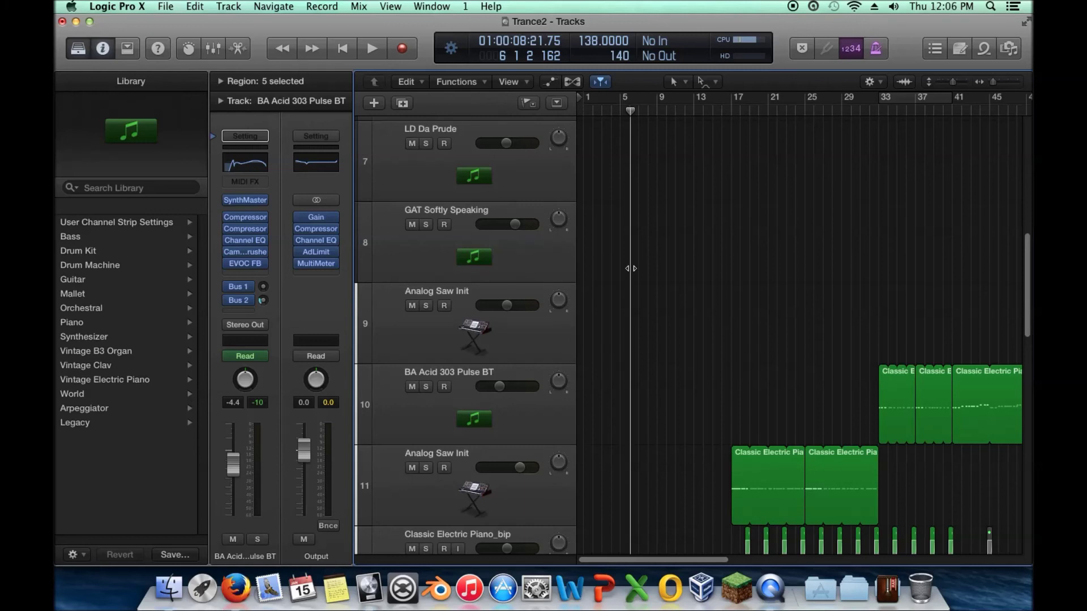
key("Return")
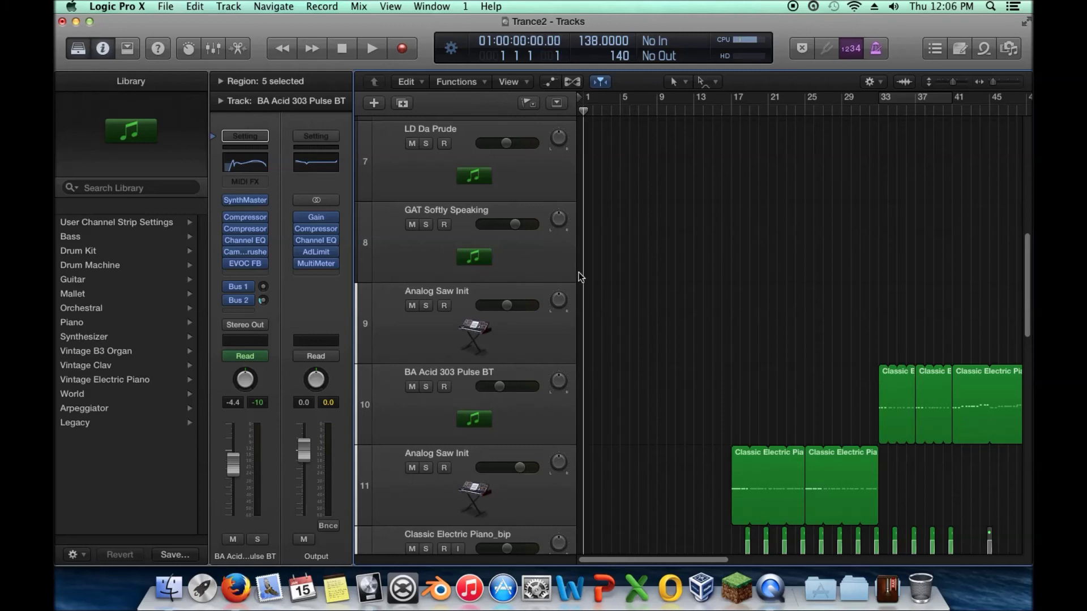